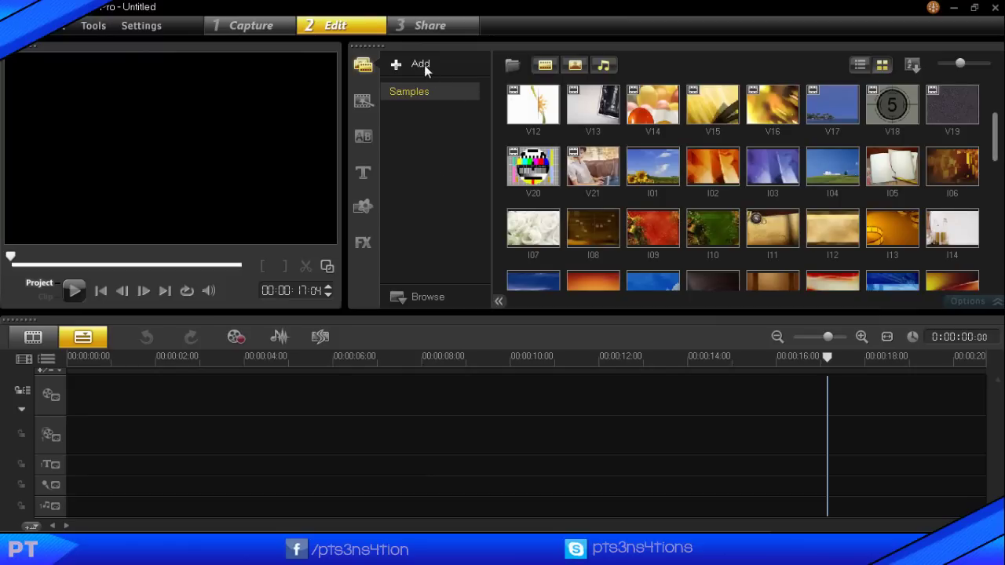
Create a new media library folder named "Video de stuff"
{"action": "left_click", "coordinate": [424, 64]}
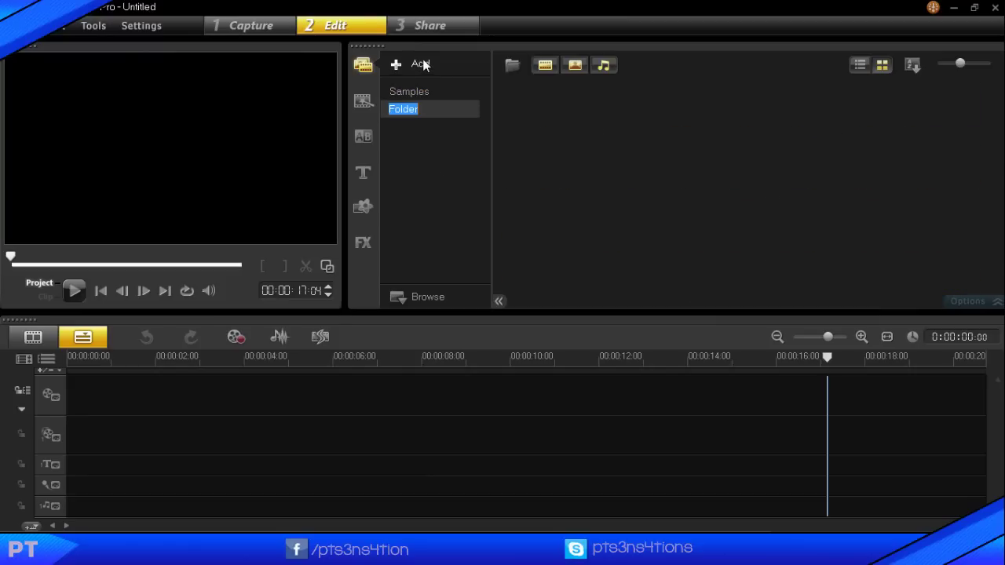
{"action": "key", "text": "Return"}
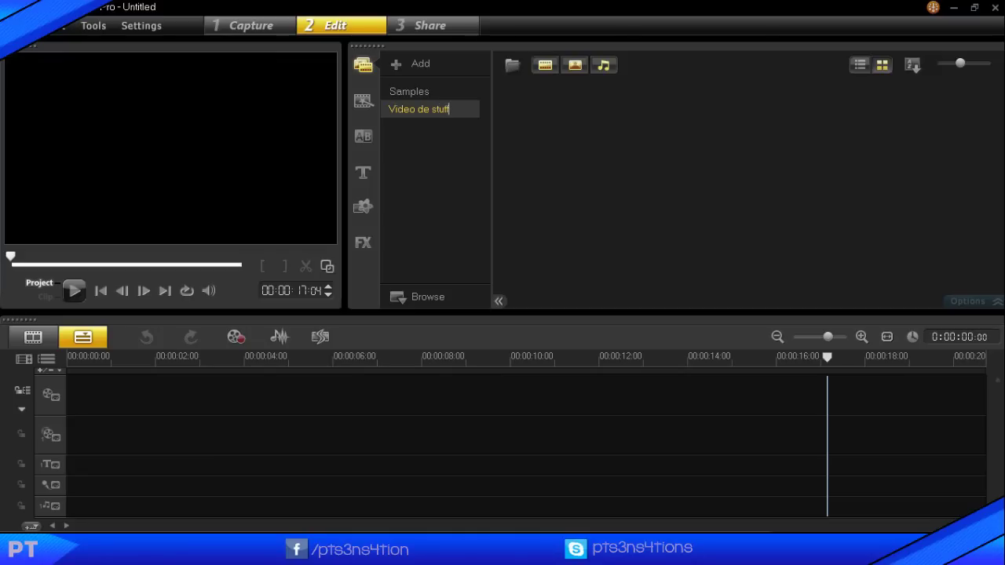
{"action": "key", "text": "Return"}
{"action": "left_click", "coordinate": [416, 109]}
Import the Speed art WMV video from My Projects into the Video de stuff library folder
{"action": "left_click", "coordinate": [512, 65]}
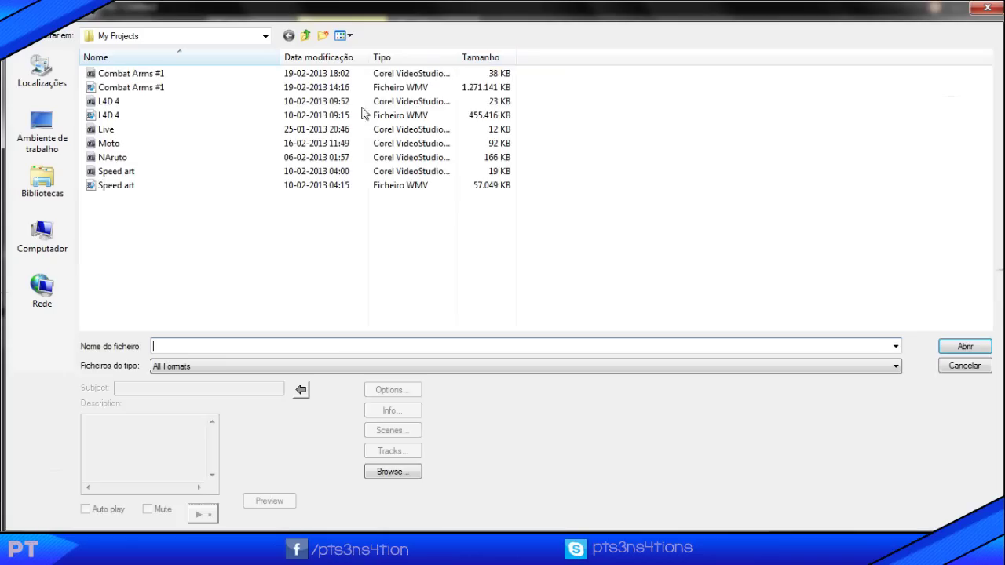
{"action": "left_click", "coordinate": [143, 187]}
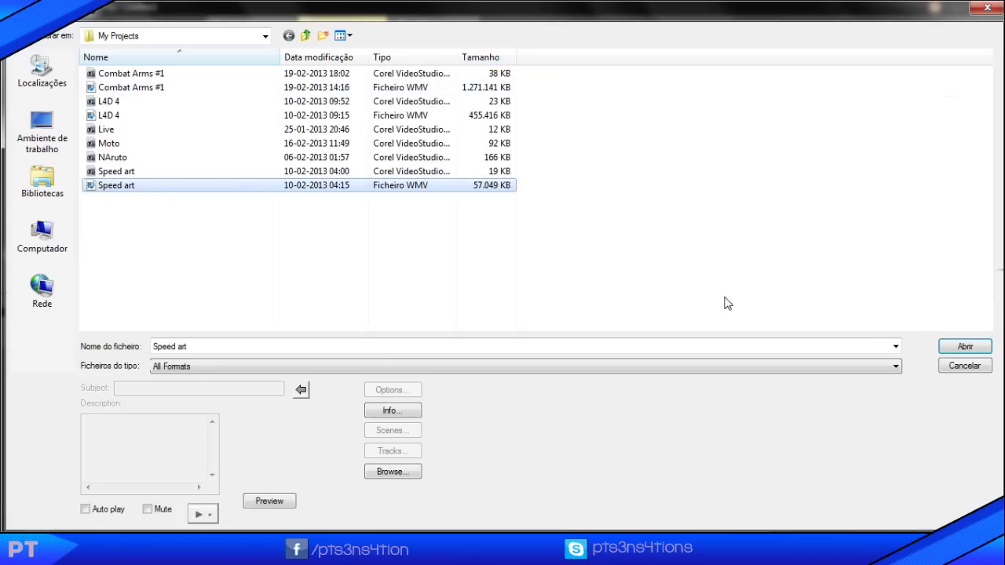
{"action": "left_click", "coordinate": [948, 350]}
Import the PTS3NS4TIONS Intro video from the desktop's Youtube folder into the library folder
{"action": "left_click", "coordinate": [512, 66]}
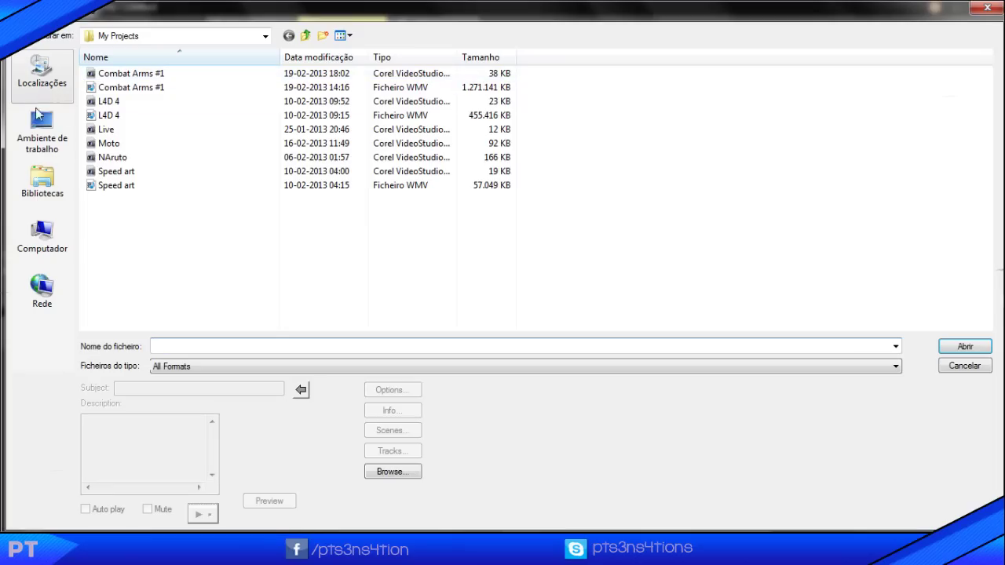
{"action": "left_click", "coordinate": [42, 130]}
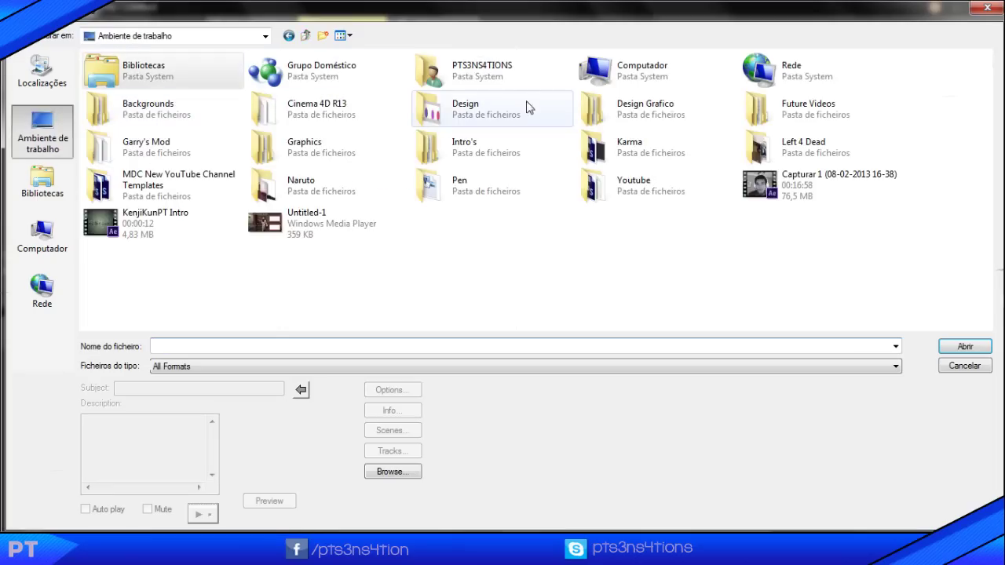
{"action": "double_click", "coordinate": [631, 175]}
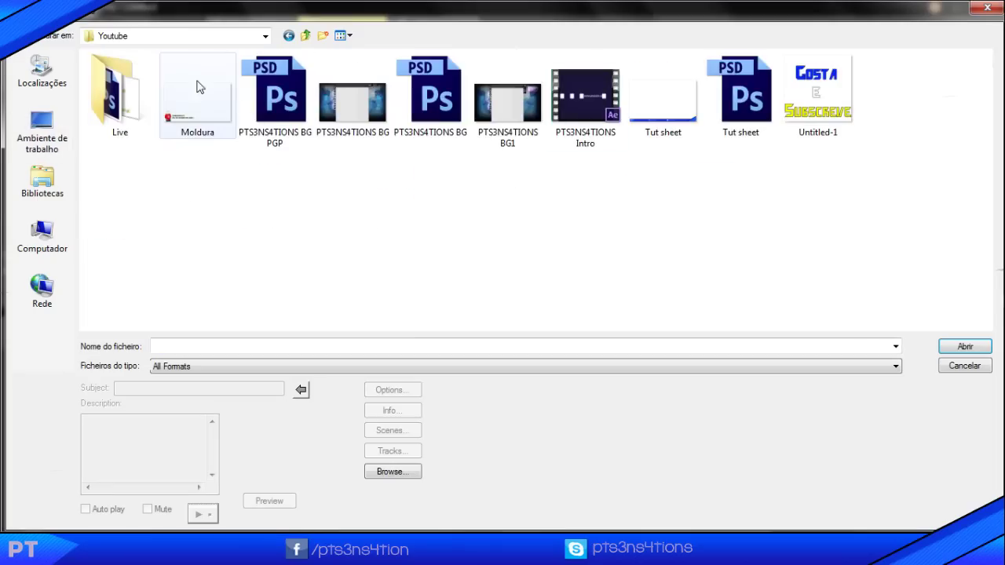
{"action": "double_click", "coordinate": [593, 110]}
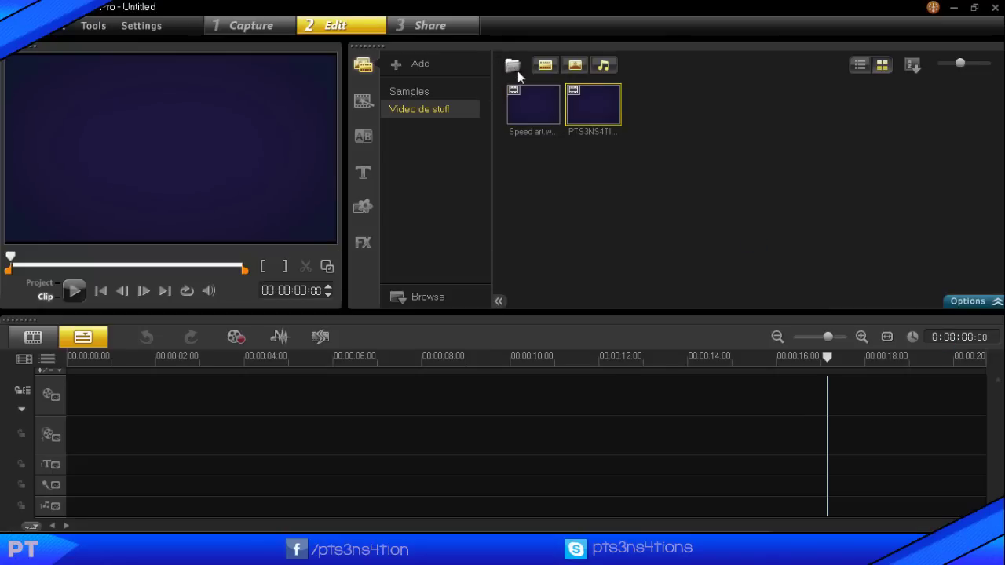
Import the Untitled-1 image from the desktop into the library folder
{"action": "left_click", "coordinate": [514, 67]}
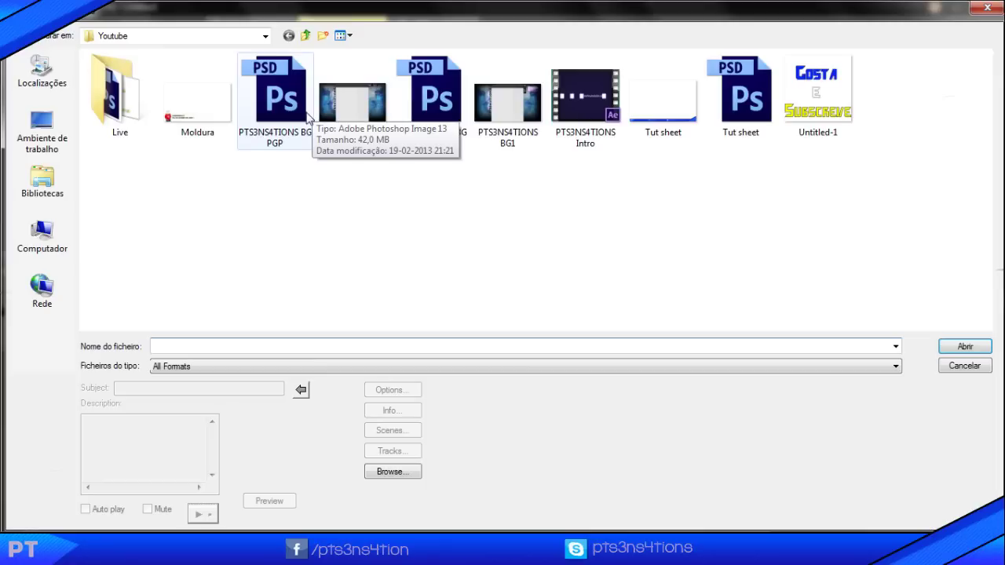
{"action": "left_click", "coordinate": [42, 135]}
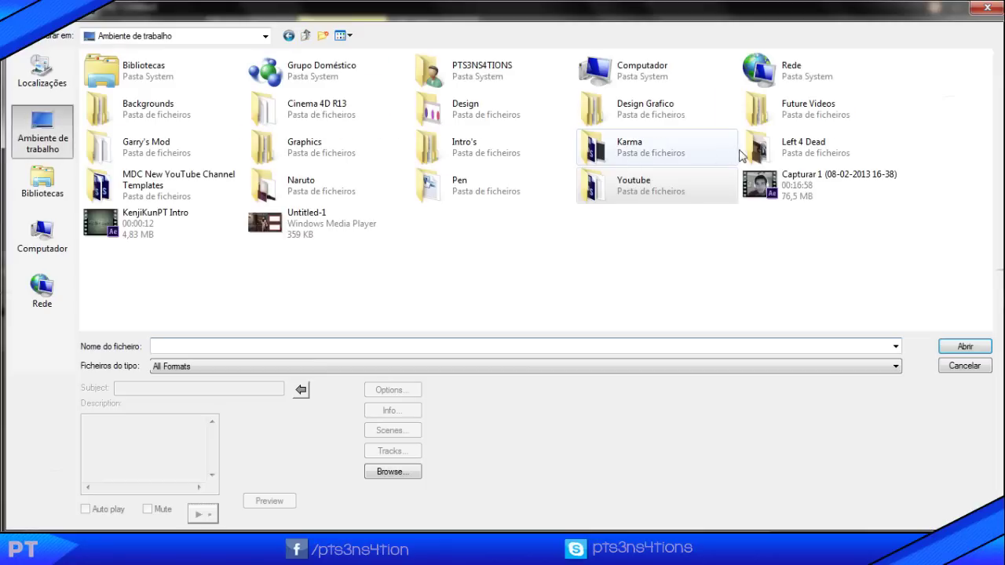
{"action": "left_click", "coordinate": [292, 232]}
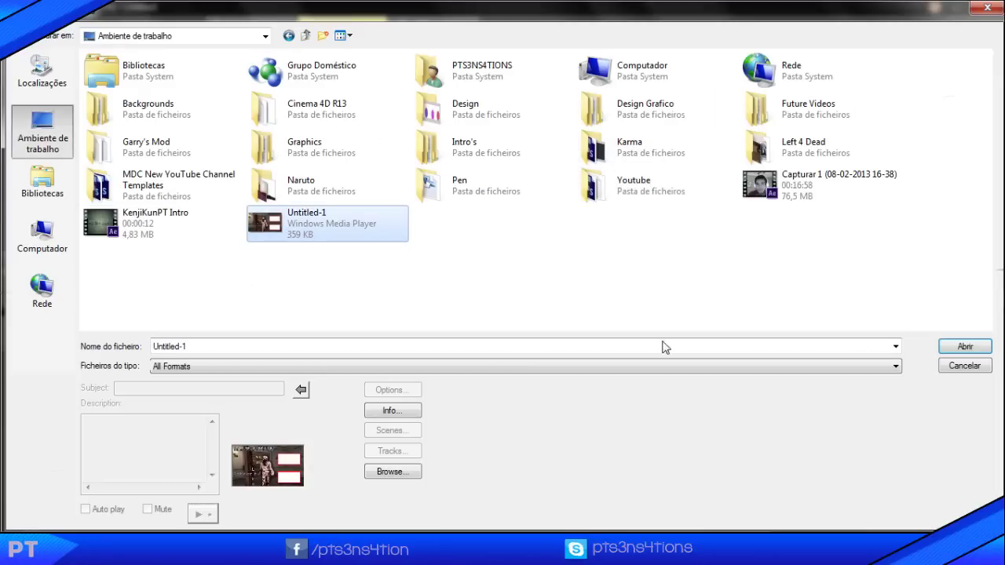
{"action": "left_click", "coordinate": [965, 346]}
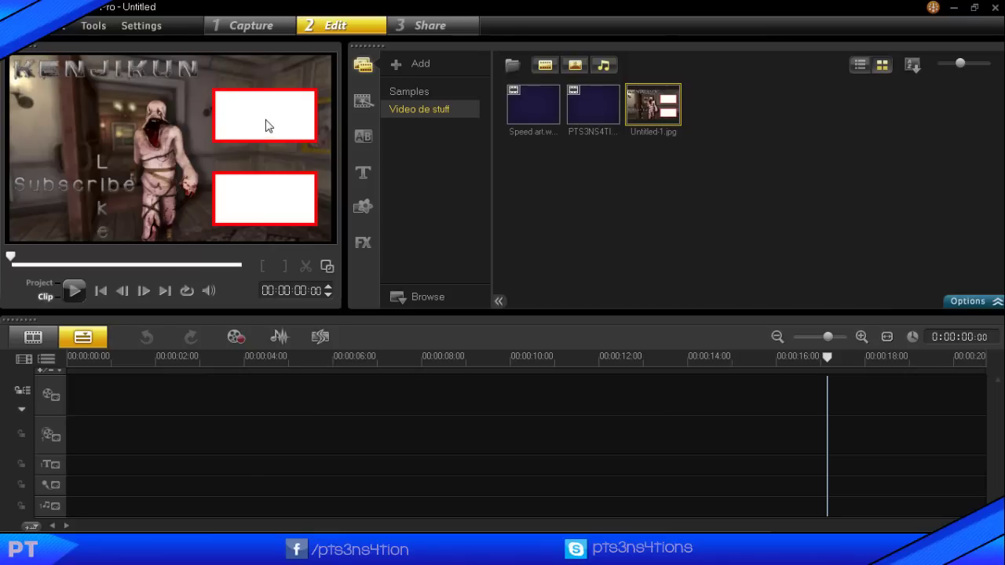
Place the PTS3NS4TIONS Intro clip at the start of the overlay track and fit it to the screen
{"action": "left_click_drag", "start_coordinate": [593, 105], "coordinate": [77, 391]}
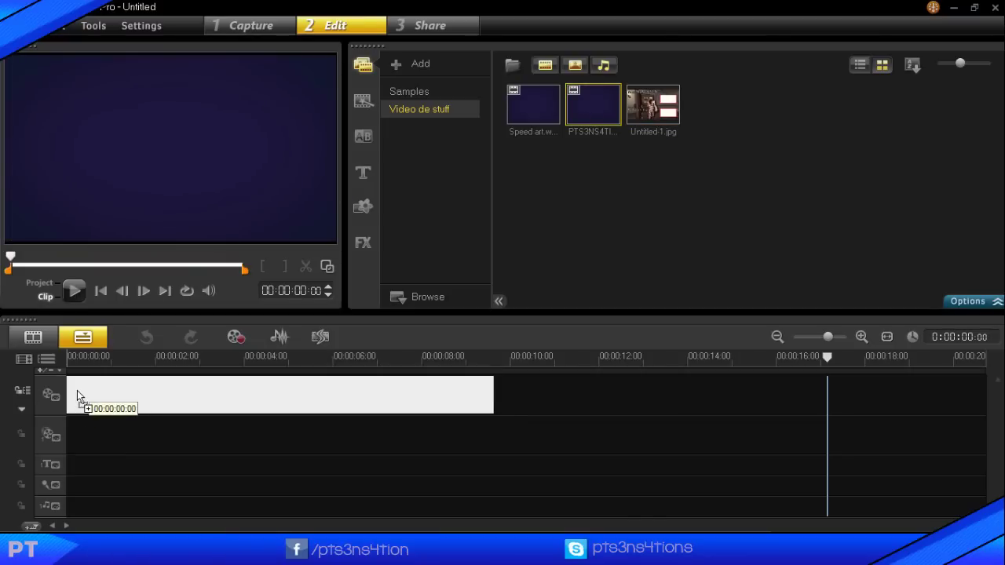
{"action": "left_click_drag", "start_coordinate": [77, 390], "coordinate": [80, 388]}
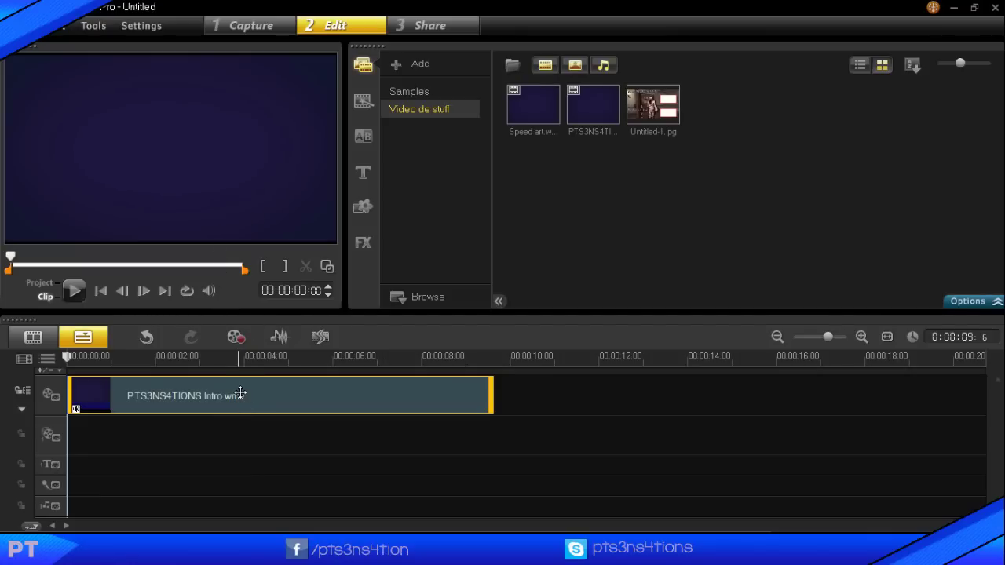
{"action": "left_click_drag", "start_coordinate": [237, 395], "coordinate": [218, 426]}
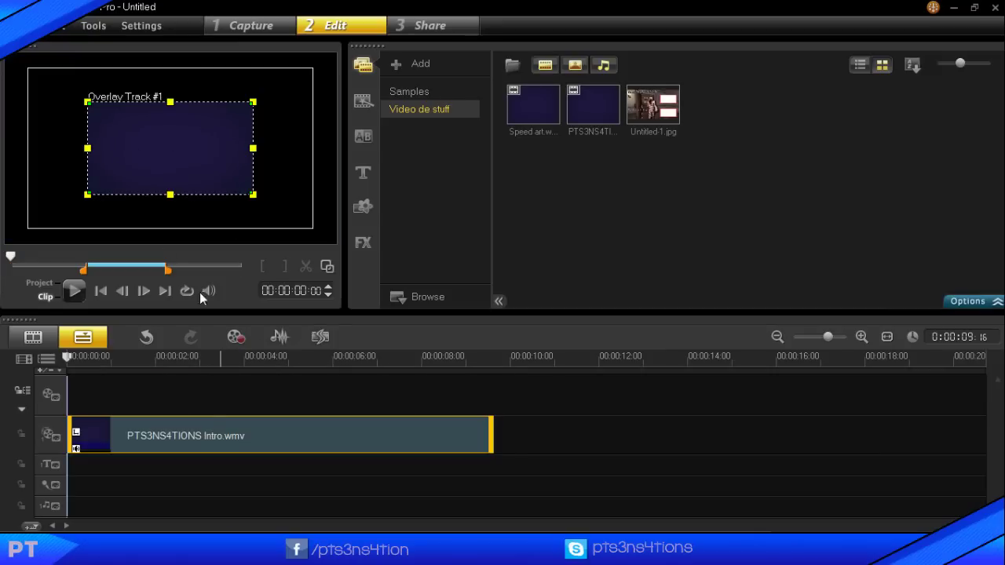
{"action": "right_click", "coordinate": [169, 148]}
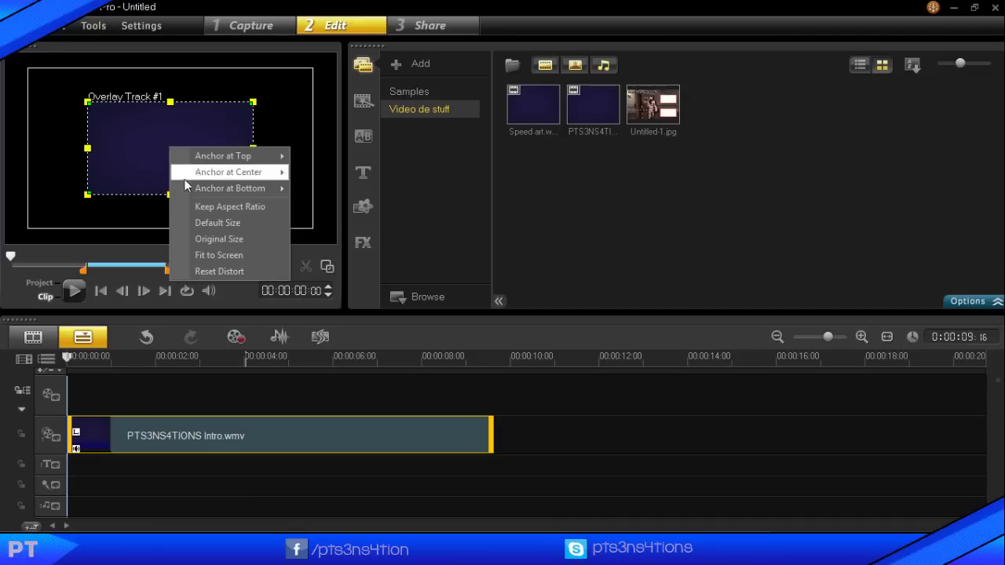
{"action": "left_click", "coordinate": [228, 257]}
{"action": "left_click", "coordinate": [615, 179]}
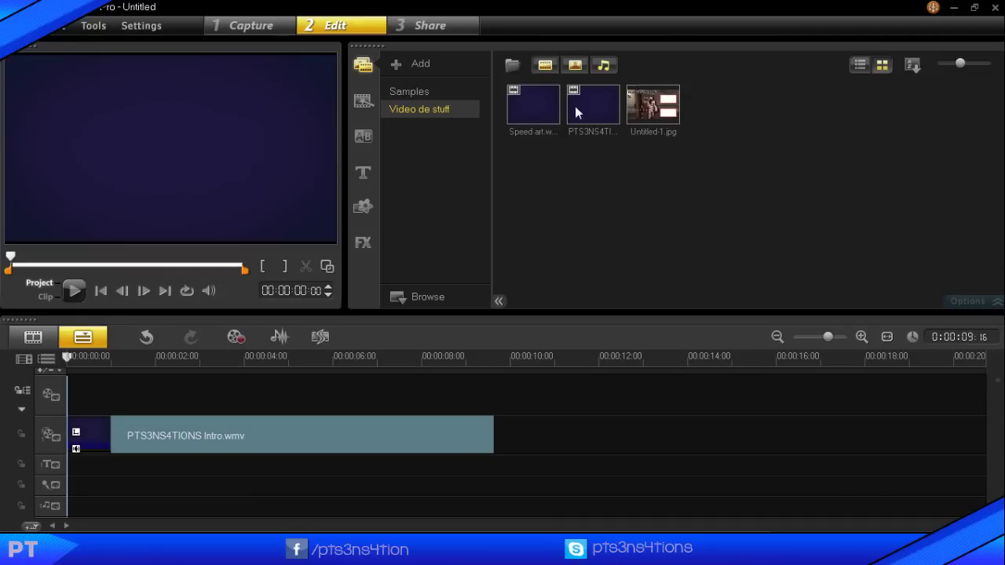
Place the Speed art clip directly after the intro on the overlay track and cut away its opening part before 00:00:19:06
{"action": "left_click_drag", "start_coordinate": [534, 113], "coordinate": [501, 442]}
{"action": "left_click_drag", "start_coordinate": [593, 360], "coordinate": [920, 356]}
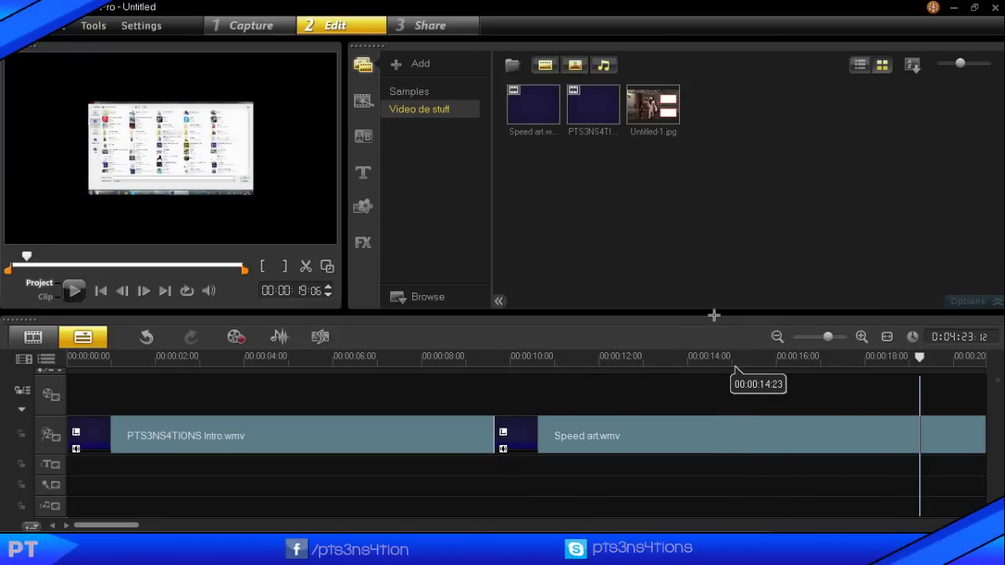
{"action": "left_click", "coordinate": [302, 267]}
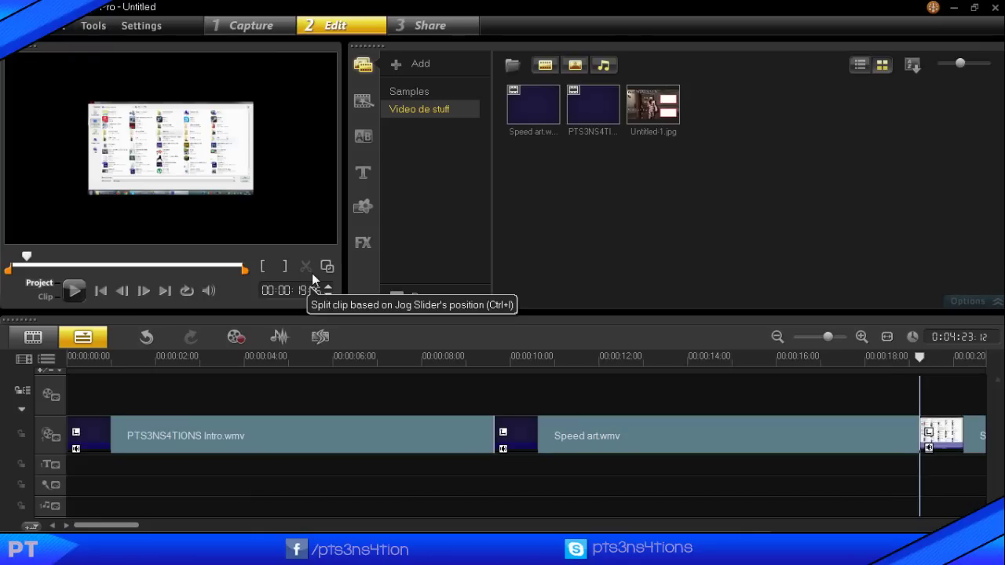
{"action": "left_click", "coordinate": [782, 438]}
{"action": "left_click_drag", "start_coordinate": [781, 438], "coordinate": [519, 392]}
Add a Crossfade transition between the intro and the Speed art clip on the overlay track
{"action": "left_click", "coordinate": [362, 136]}
{"action": "left_click_drag", "start_coordinate": [538, 105], "coordinate": [494, 437]}
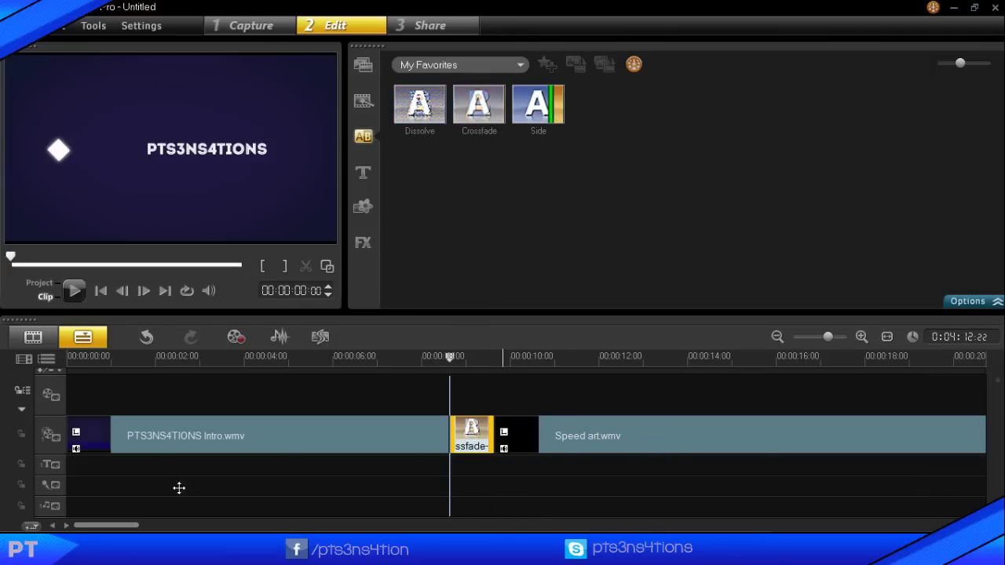
Place Untitled-1.jpg at the start of the main video track and extend it past the Speed art clip to 00:04:17:22
{"action": "left_click", "coordinate": [177, 524]}
{"action": "left_click_drag", "start_coordinate": [177, 524], "coordinate": [888, 524]}
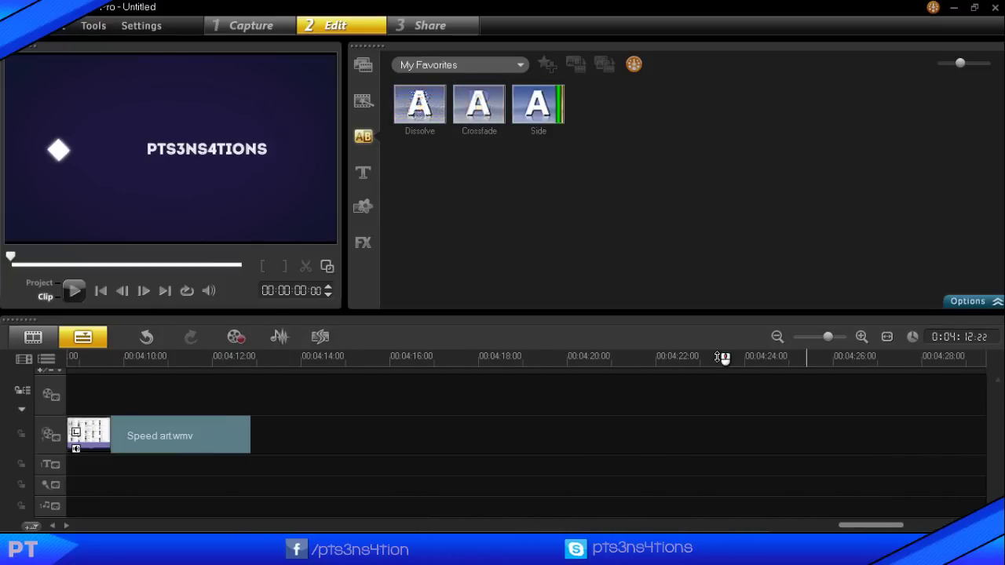
{"action": "left_click", "coordinate": [358, 66]}
{"action": "left_click_drag", "start_coordinate": [640, 127], "coordinate": [256, 383]}
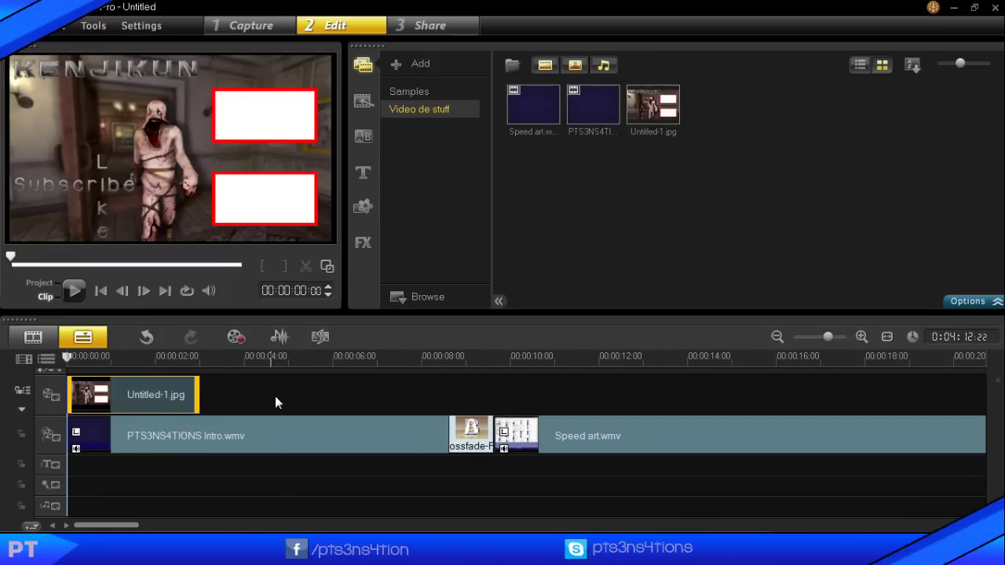
{"action": "left_click_drag", "start_coordinate": [114, 401], "coordinate": [506, 394]}
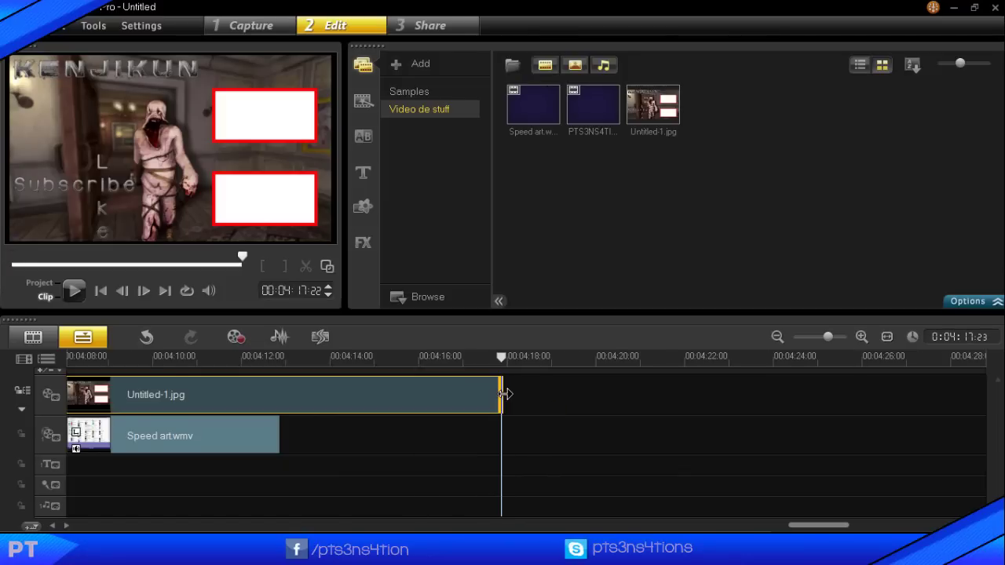
Check how the intro on the overlay track covers the background image at about 00:00:02:10
{"action": "left_click_drag", "start_coordinate": [805, 525], "coordinate": [139, 520]}
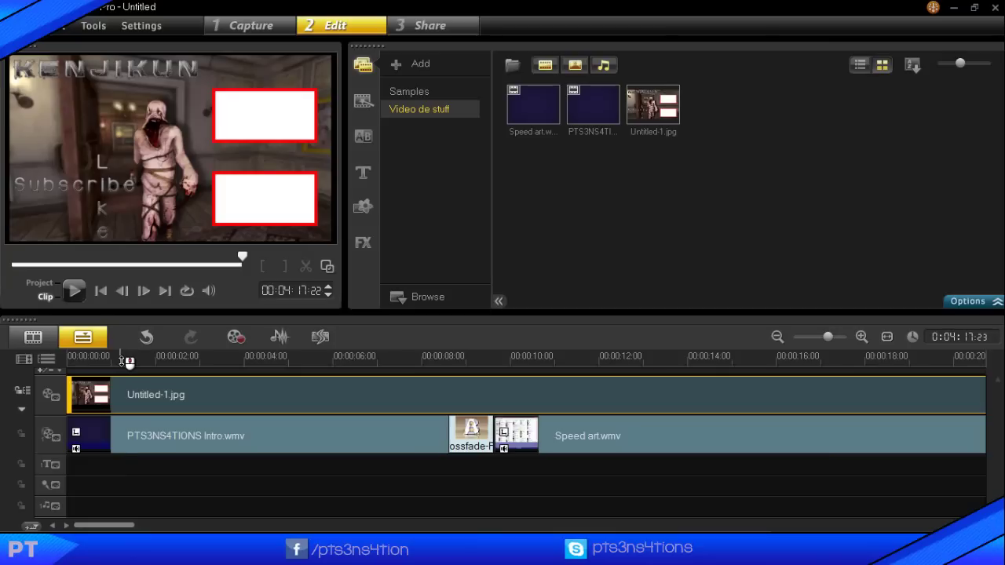
{"action": "left_click_drag", "start_coordinate": [123, 360], "coordinate": [174, 360]}
{"action": "left_click", "coordinate": [188, 432]}
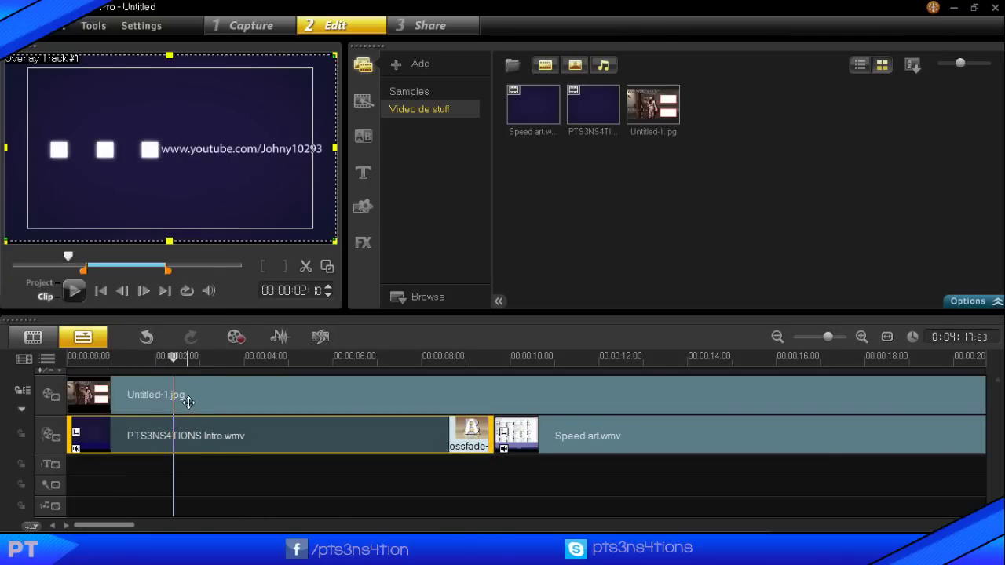
{"action": "key", "text": "Delete"}
Set the number of overlay tracks to 3 in the Track Manager
{"action": "left_click_drag", "start_coordinate": [102, 524], "coordinate": [852, 521]}
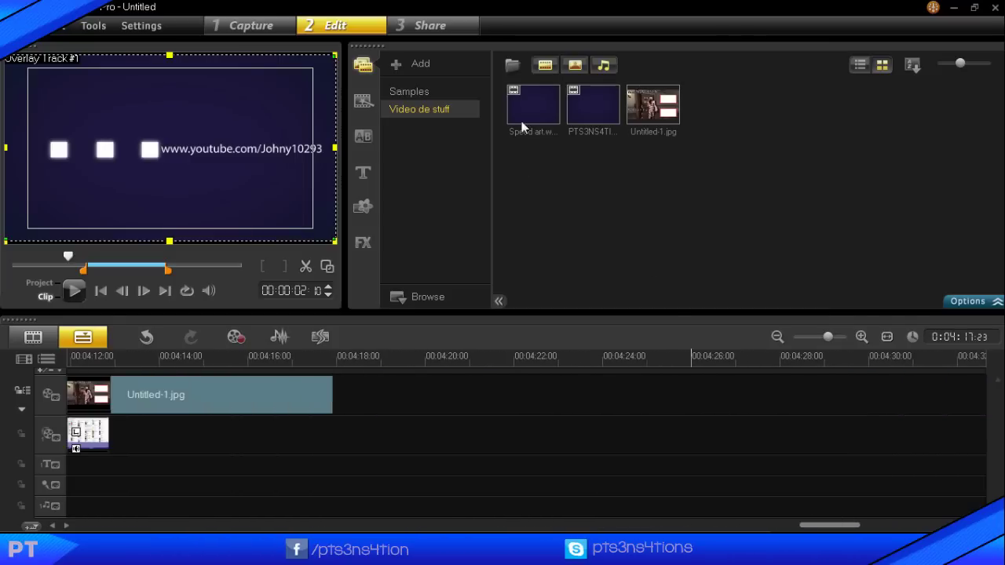
{"action": "left_click_drag", "start_coordinate": [593, 106], "coordinate": [190, 292]}
{"action": "left_click", "coordinate": [47, 359]}
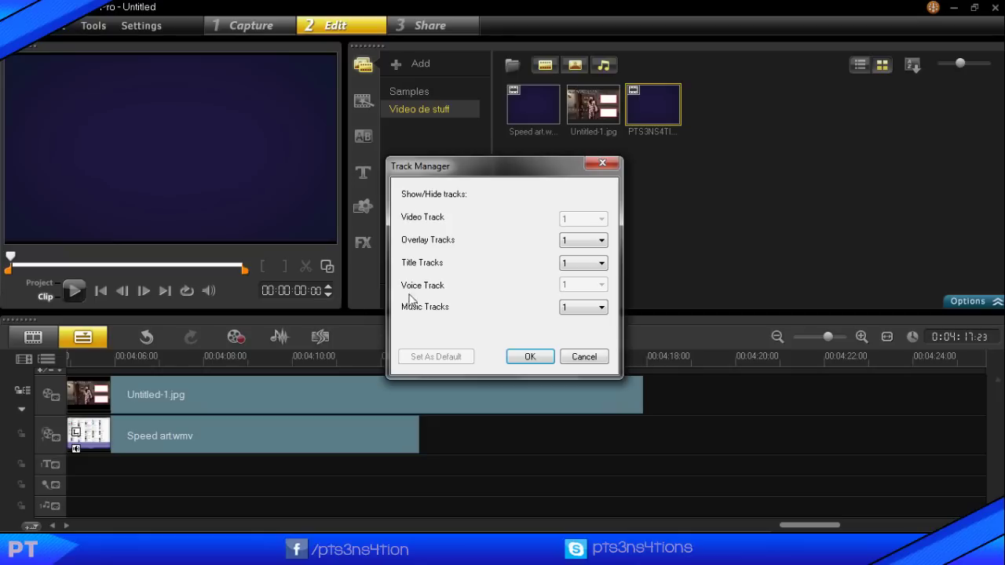
{"action": "left_click", "coordinate": [583, 240]}
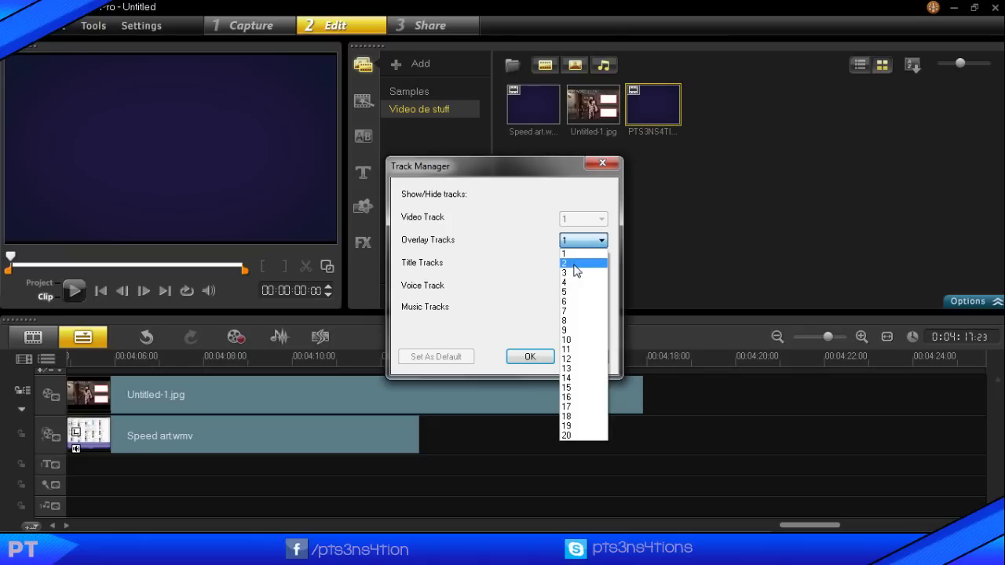
{"action": "left_click", "coordinate": [574, 266]}
{"action": "left_click", "coordinate": [583, 241]}
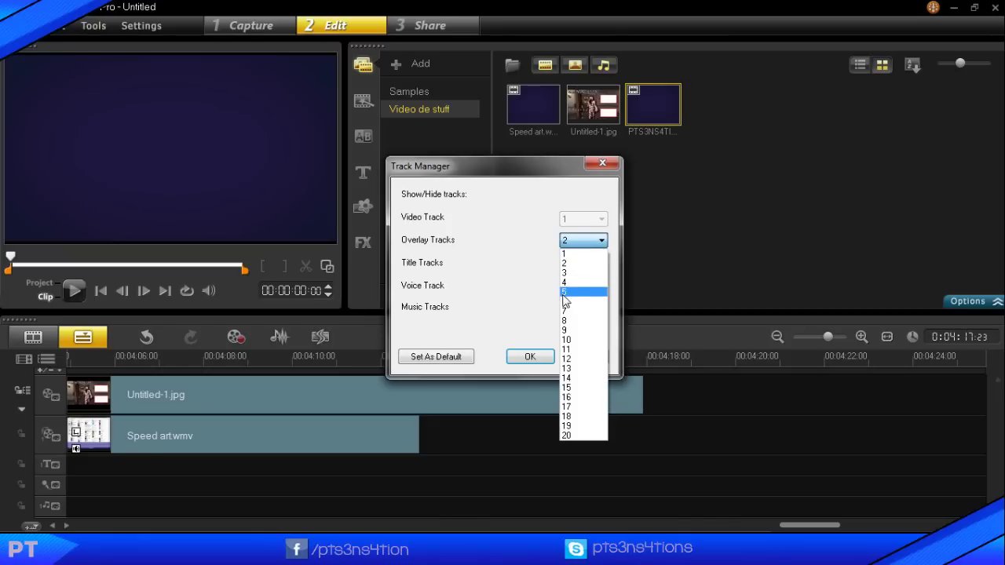
{"action": "left_click", "coordinate": [573, 274]}
{"action": "left_click", "coordinate": [539, 356]}
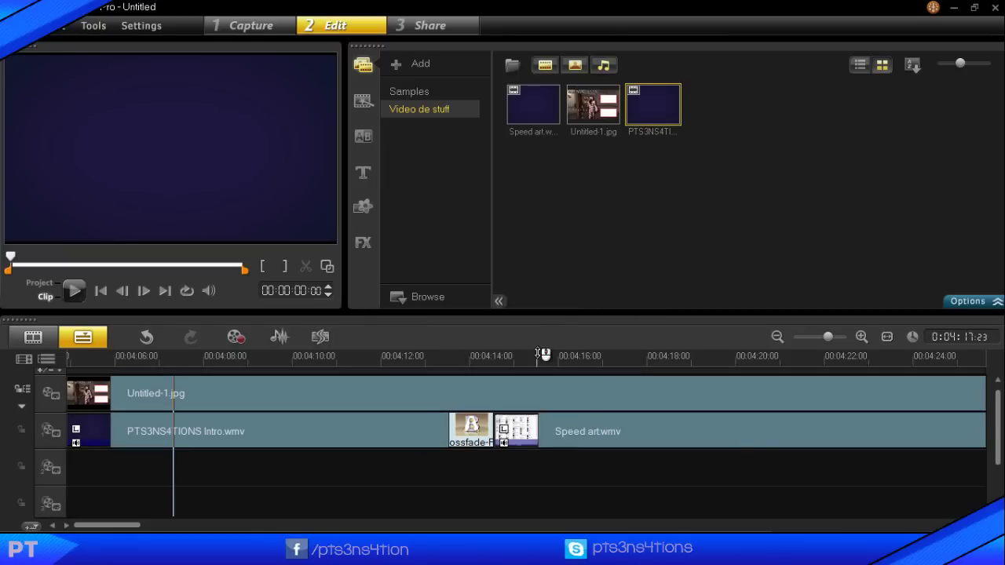
Place the PTS3NS4TIONS Intro clip on the second overlay track at 00:04:11:21 and cut away its part before 00:04:12:21
{"action": "left_click_drag", "start_coordinate": [95, 525], "coordinate": [870, 526]}
{"action": "left_click_drag", "start_coordinate": [620, 112], "coordinate": [160, 477]}
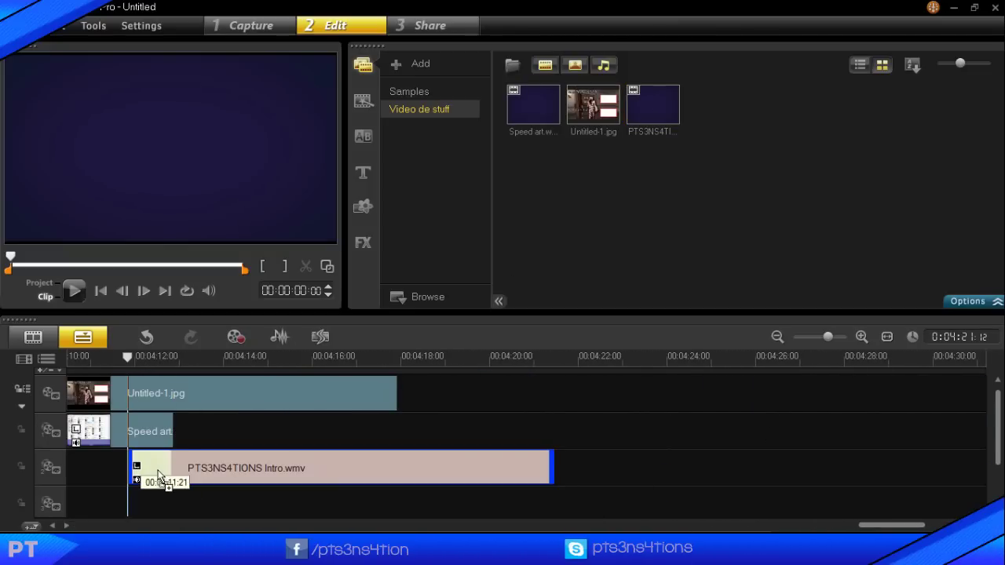
{"action": "left_click", "coordinate": [172, 357]}
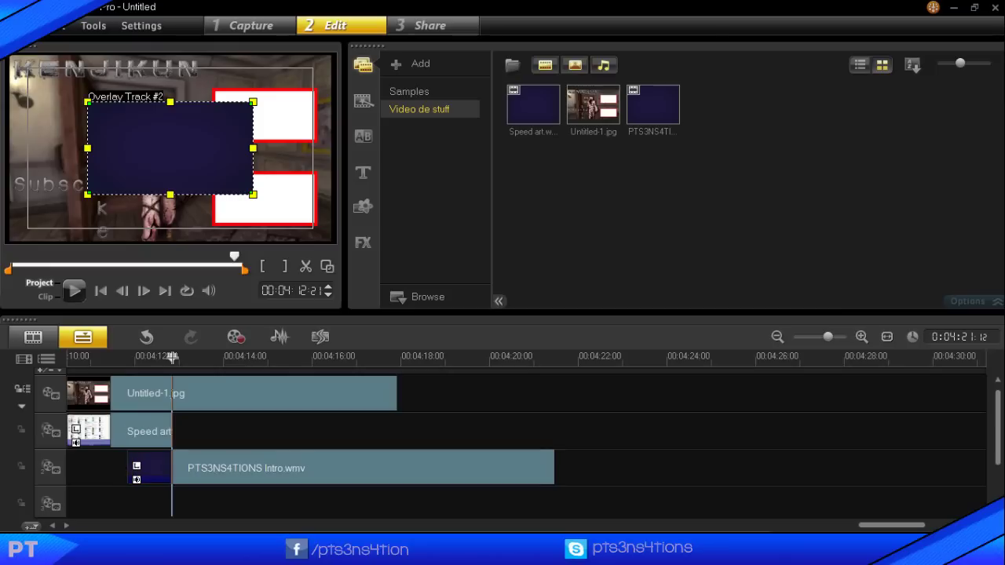
{"action": "left_click", "coordinate": [231, 476]}
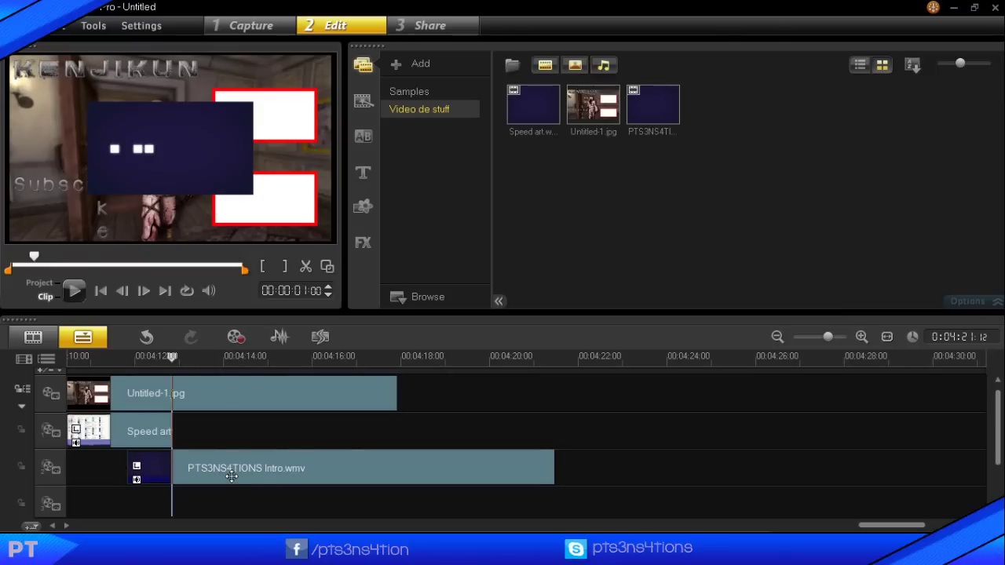
{"action": "left_click", "coordinate": [305, 268]}
{"action": "left_click", "coordinate": [137, 468]}
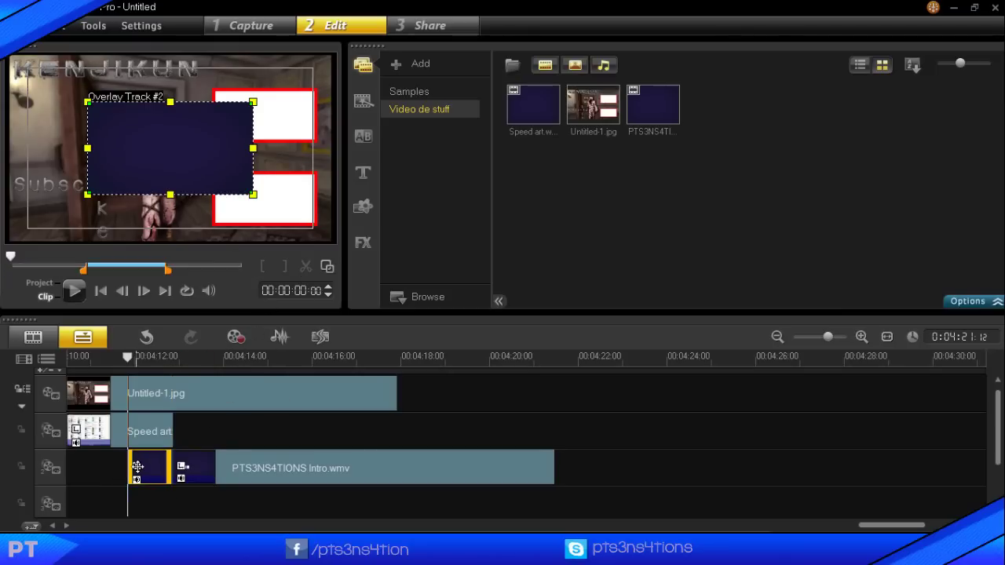
{"action": "key", "text": "Delete"}
Move the remaining intro part directly after the Speed art clip on the first overlay track and shorten it to end with Untitled-1.jpg
{"action": "left_click_drag", "start_coordinate": [209, 465], "coordinate": [216, 433]}
{"action": "left_click_drag", "start_coordinate": [558, 437], "coordinate": [395, 438]}
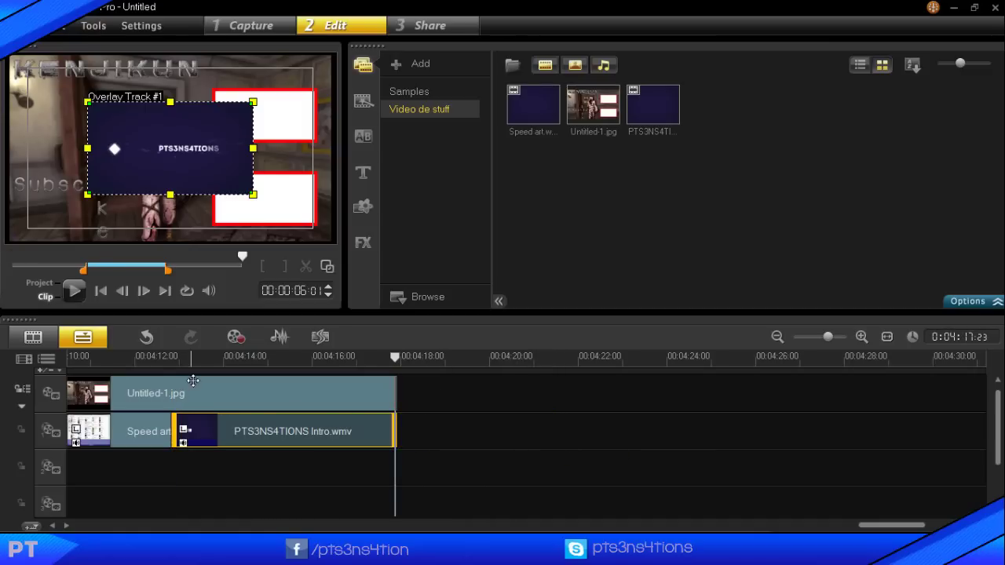
Shrink the PTS3NS4TIONS Intro overlay to fit over the upper white frame and check its placement at 00:04:14:18
{"action": "left_click_drag", "start_coordinate": [253, 102], "coordinate": [165, 152]}
{"action": "left_click_drag", "start_coordinate": [126, 173], "coordinate": [319, 115]}
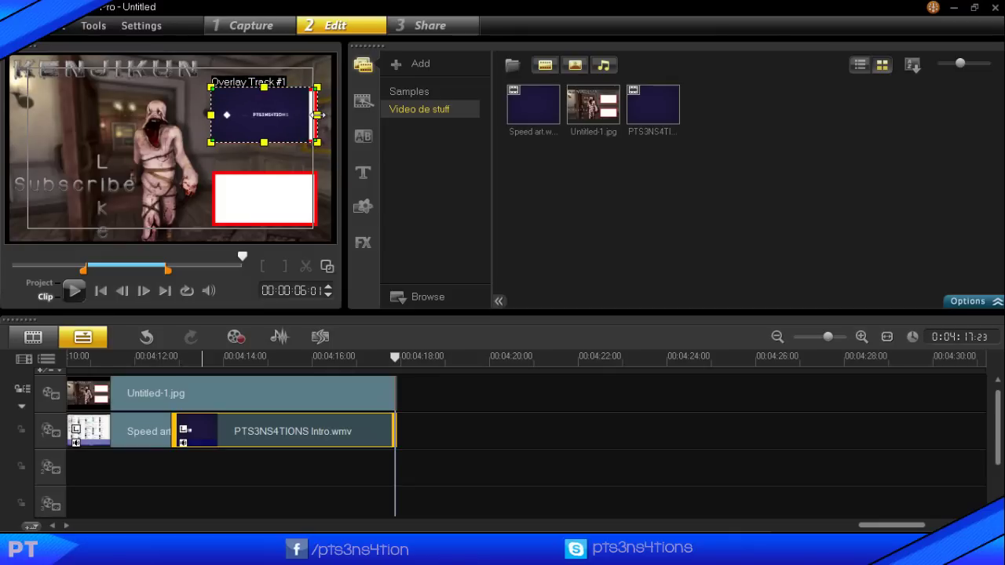
{"action": "left_click", "coordinate": [320, 266]}
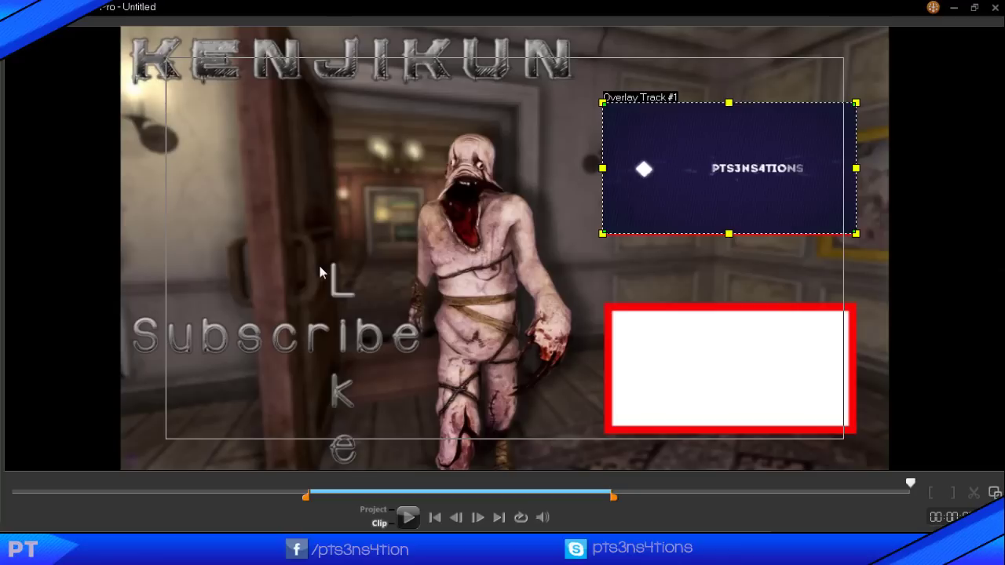
{"action": "left_click_drag", "start_coordinate": [729, 230], "coordinate": [730, 235]}
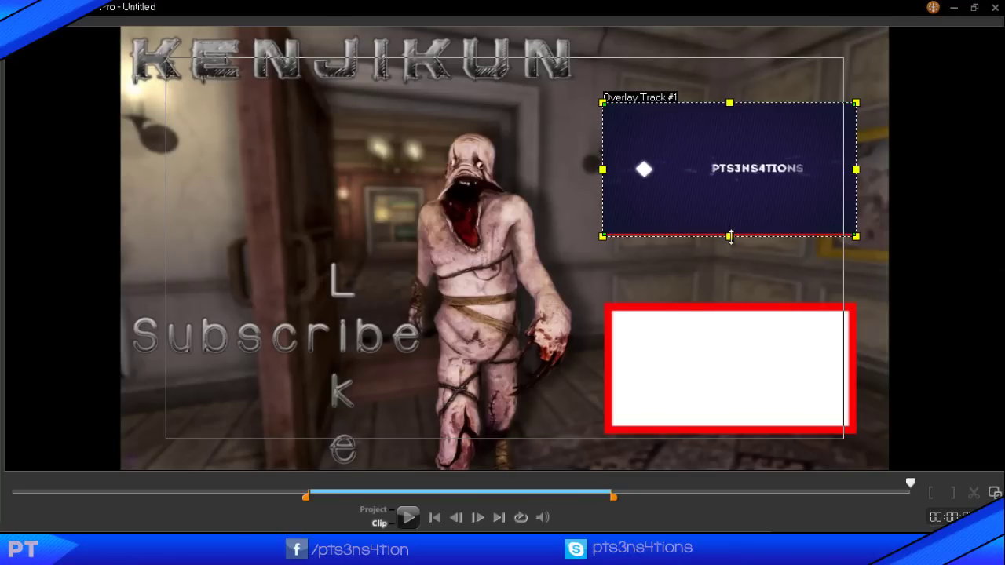
{"action": "left_click", "coordinate": [994, 493]}
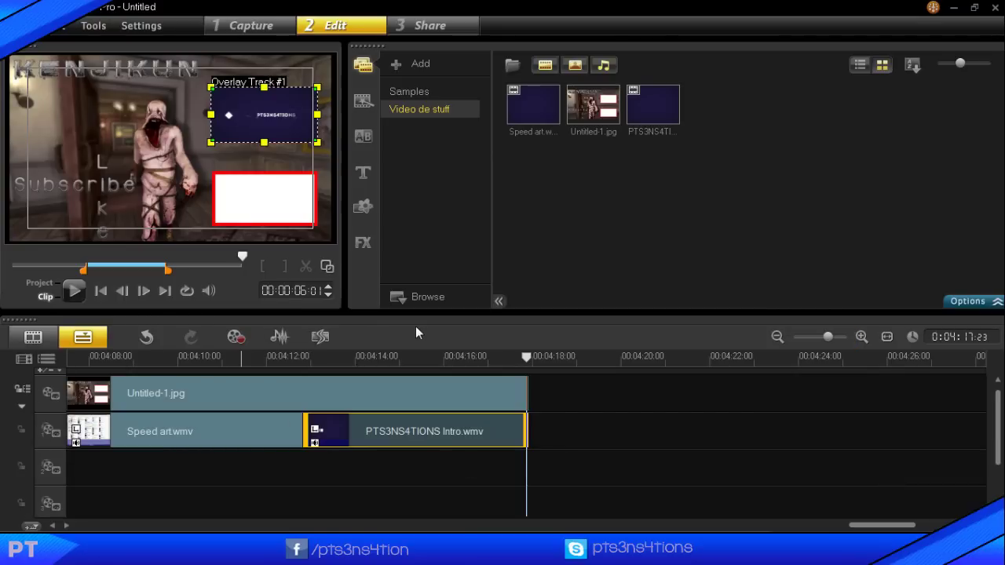
{"action": "left_click", "coordinate": [388, 357]}
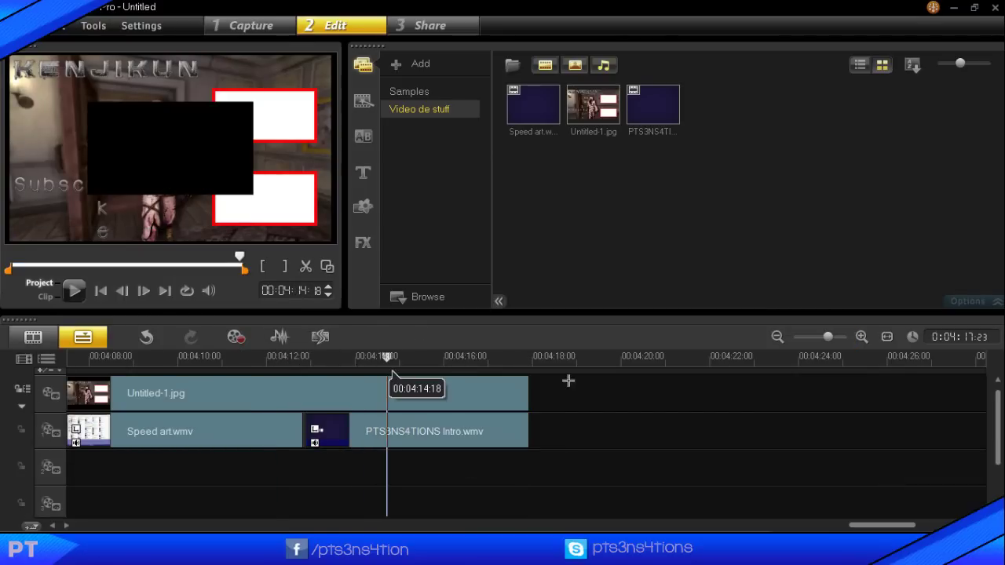
Import the song Swedish House Mafia feat. Taio Cruz - I Dont' Care from the A Minha Música folder into the library
{"action": "left_click_drag", "start_coordinate": [997, 428], "coordinate": [994, 473]}
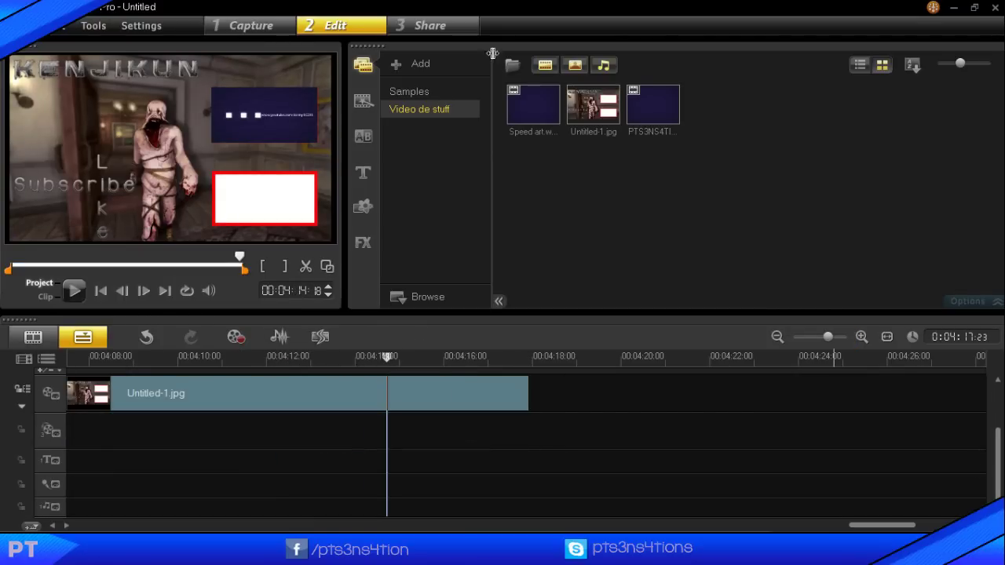
{"action": "left_click", "coordinate": [512, 66]}
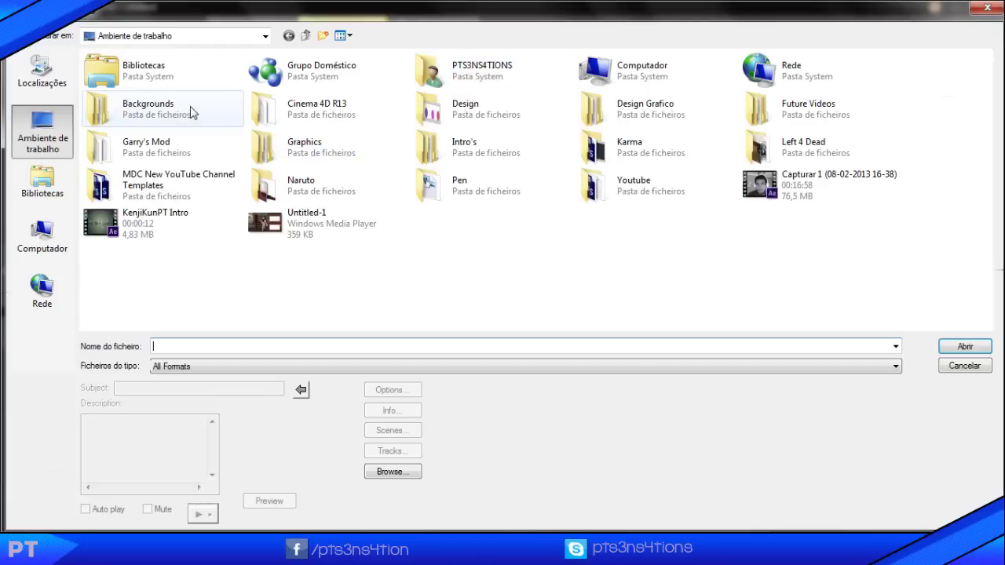
{"action": "double_click", "coordinate": [531, 71]}
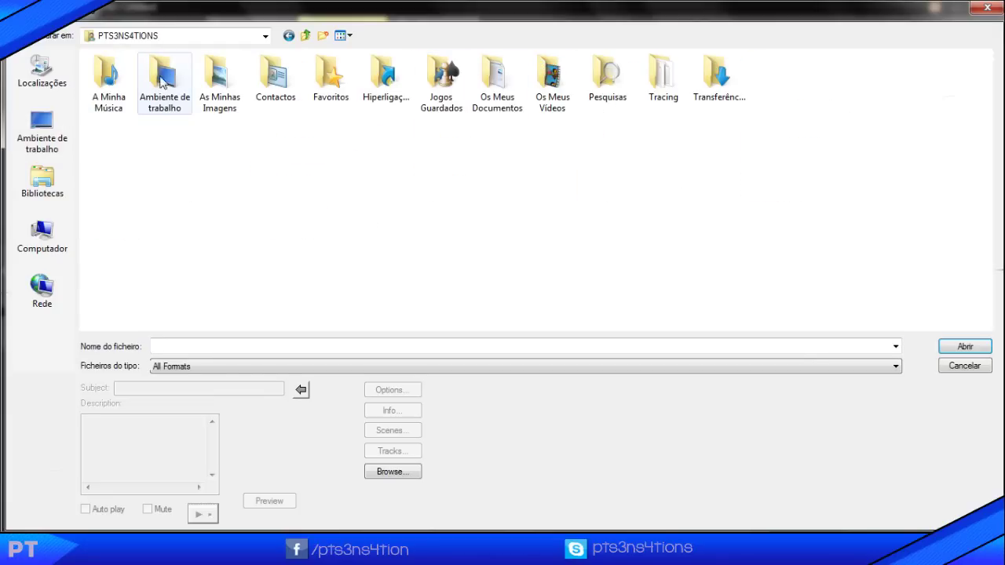
{"action": "double_click", "coordinate": [130, 89]}
{"action": "scroll", "coordinate": [301, 301], "scroll_direction": "down", "scroll_amount": 5}
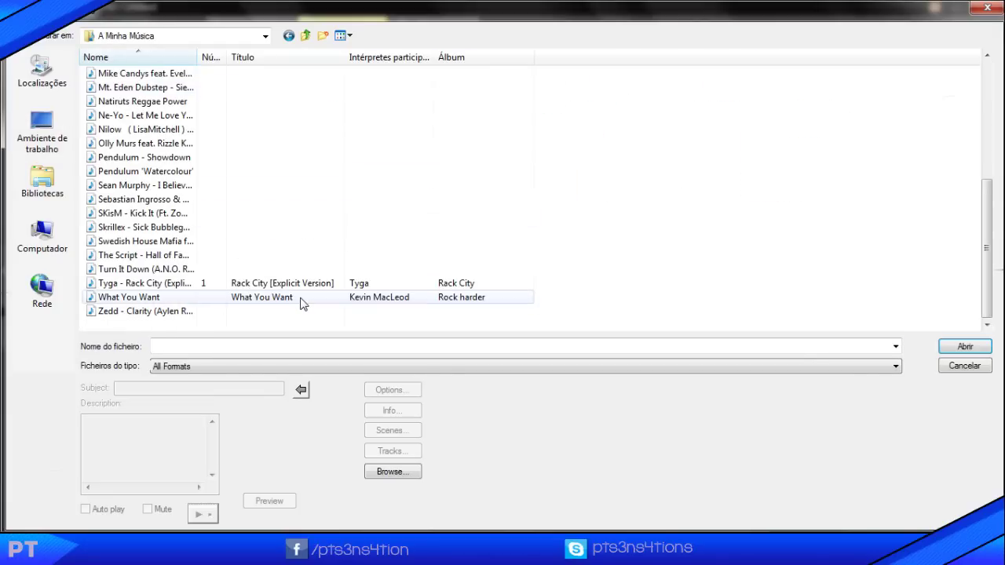
{"action": "left_click", "coordinate": [203, 241]}
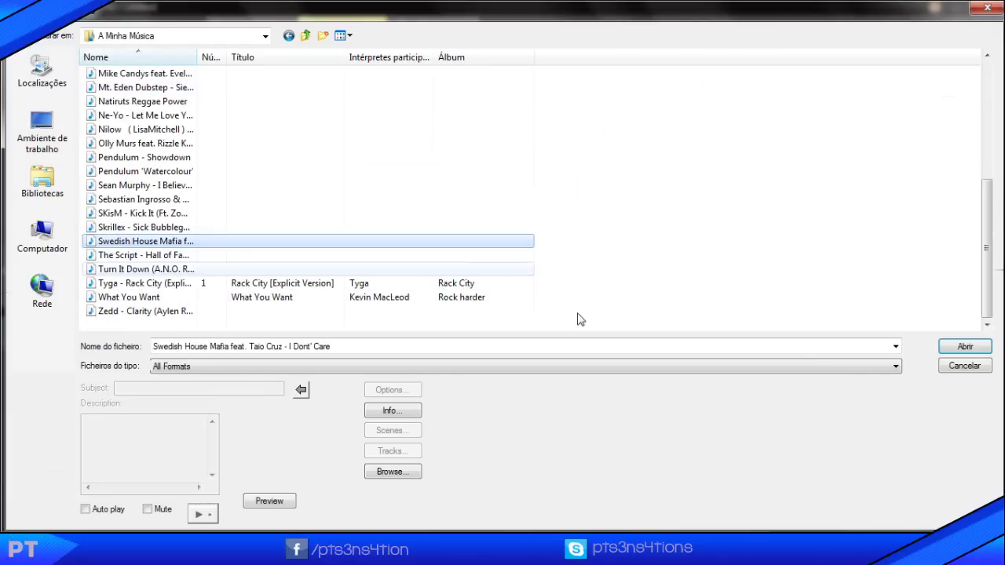
{"action": "left_click", "coordinate": [966, 347]}
Place the Swedish House Mafia song on the music track at the start of the timeline
{"action": "left_click_drag", "start_coordinate": [854, 524], "coordinate": [73, 524]}
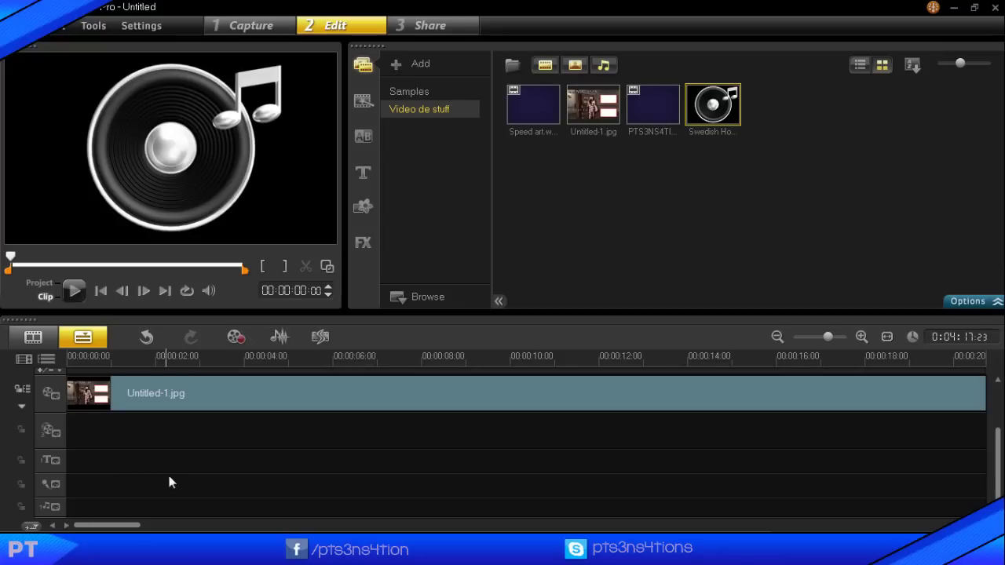
{"action": "mouse_move", "coordinate": [997, 452]}
{"action": "left_mouse_down"}
{"action": "mouse_move", "coordinate": [998, 402]}
{"action": "mouse_move", "coordinate": [997, 467]}
{"action": "left_mouse_up"}
{"action": "left_click_drag", "start_coordinate": [53, 510], "coordinate": [628, 531]}
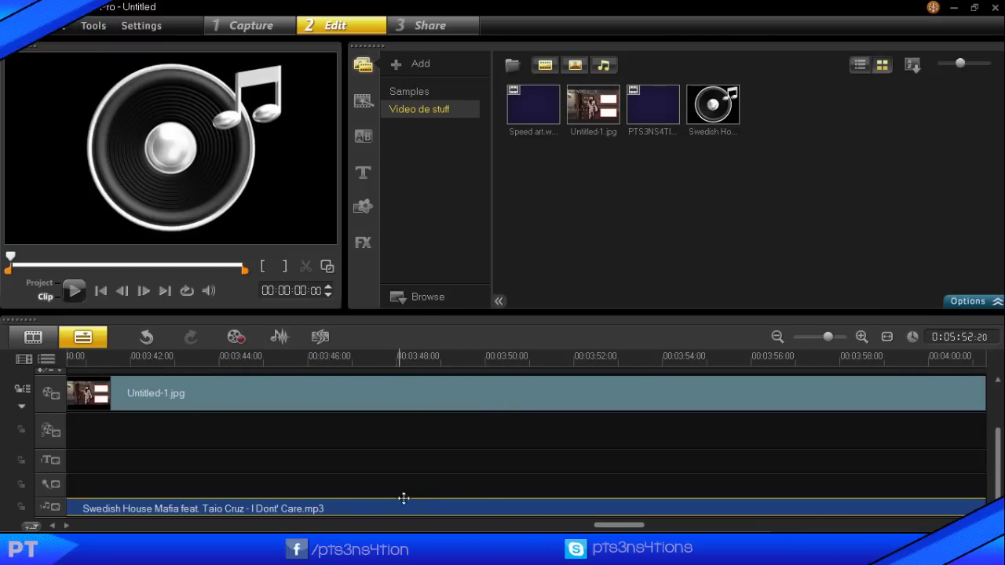
Split the Swedish House Mafia song at 00:03:48:11 and delete the part after the cut
{"action": "left_click", "coordinate": [416, 357]}
{"action": "left_click", "coordinate": [393, 509]}
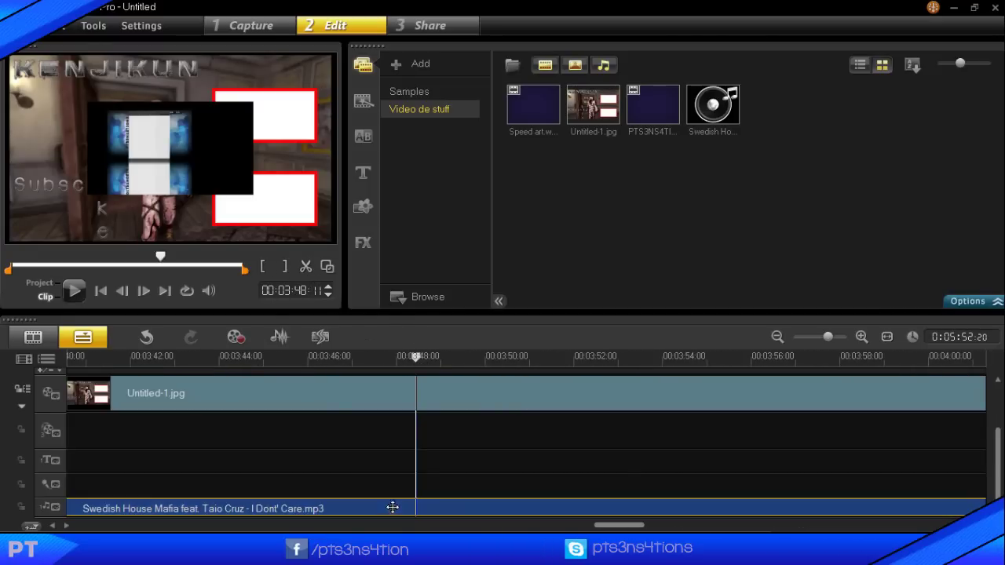
{"action": "key", "text": "s"}
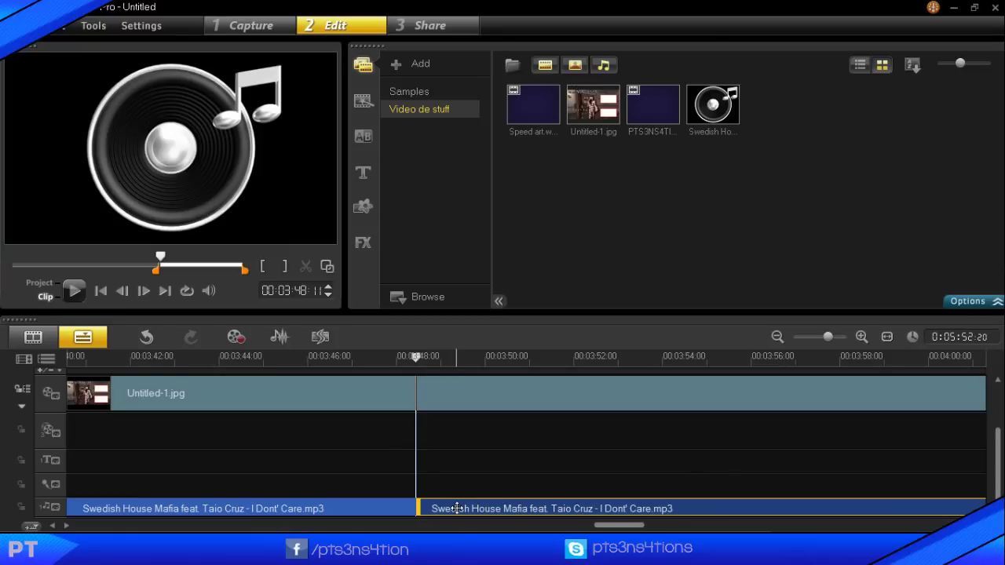
{"action": "key", "text": "Delete"}
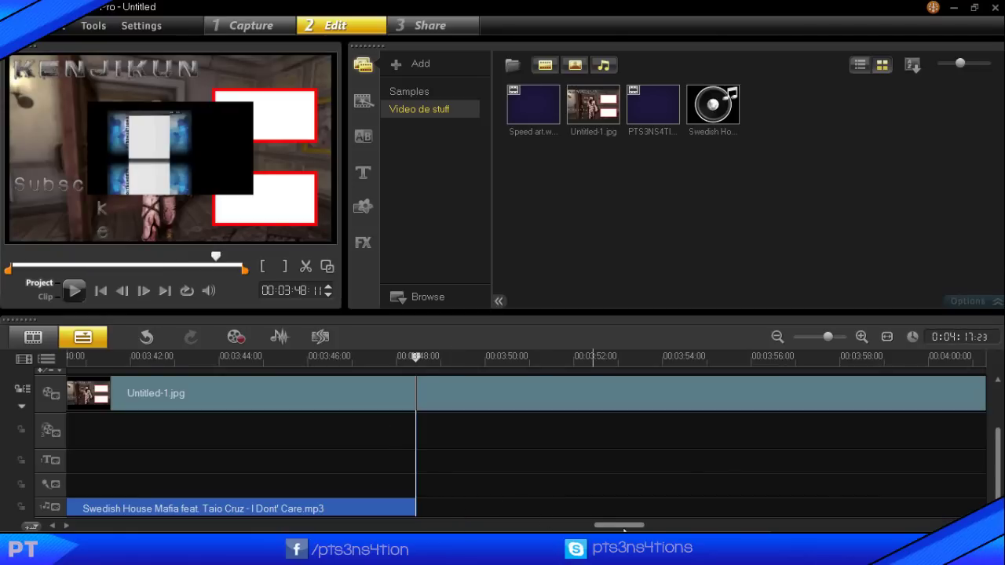
Import Brass Knuckles - Bad Habits (DotEXE Remix) and place it directly after the Swedish House Mafia song on the music track
{"action": "mouse_move", "coordinate": [620, 525]}
{"action": "left_mouse_down"}
{"action": "mouse_move", "coordinate": [741, 523]}
{"action": "mouse_move", "coordinate": [620, 523]}
{"action": "left_mouse_up"}
{"action": "left_click", "coordinate": [507, 60]}
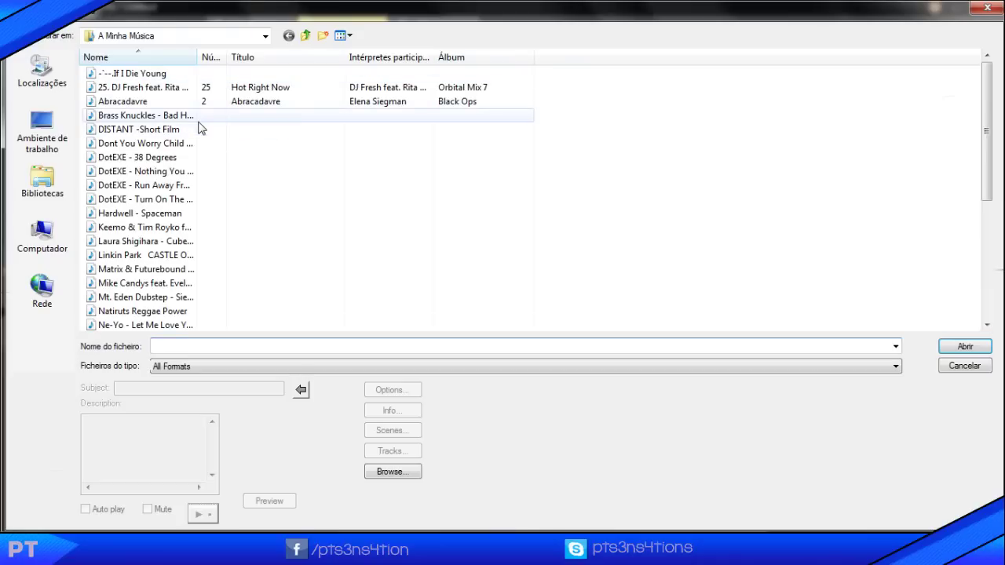
{"action": "left_click", "coordinate": [227, 117]}
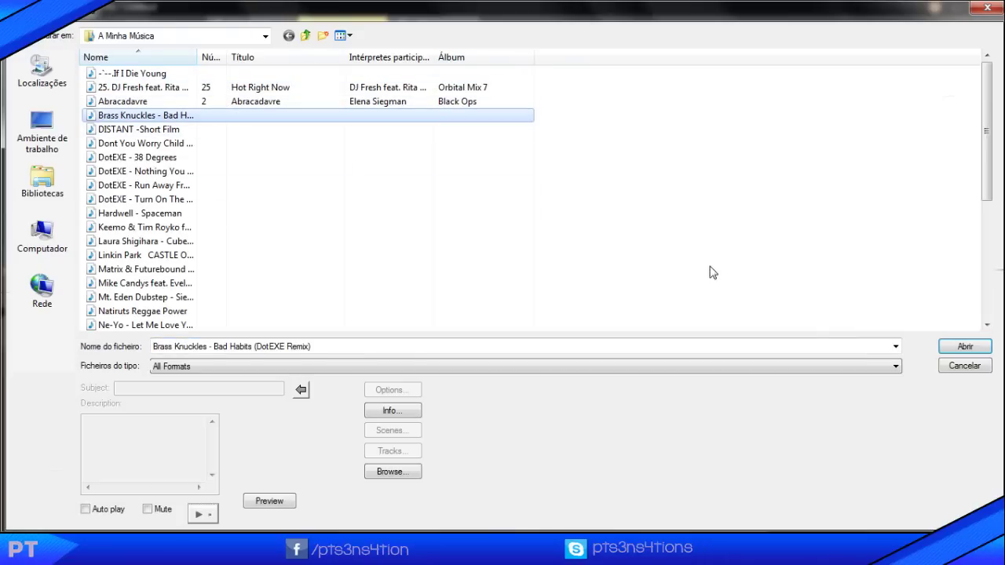
{"action": "left_click", "coordinate": [966, 346]}
{"action": "left_click_drag", "start_coordinate": [781, 116], "coordinate": [405, 509]}
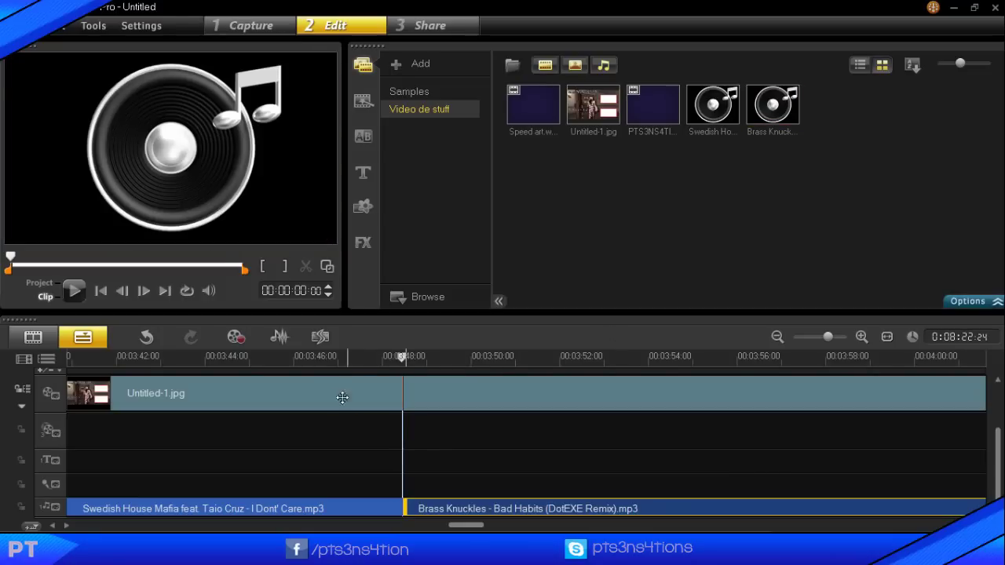
Play the project from 00:03:47:07 to hear the change between the two songs
{"action": "left_click", "coordinate": [352, 357]}
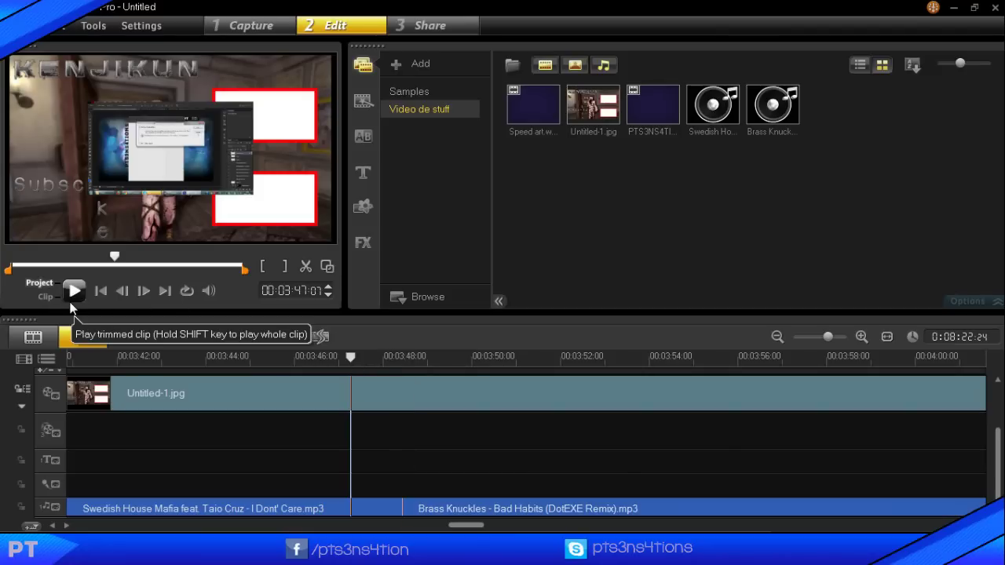
{"action": "left_click", "coordinate": [71, 296]}
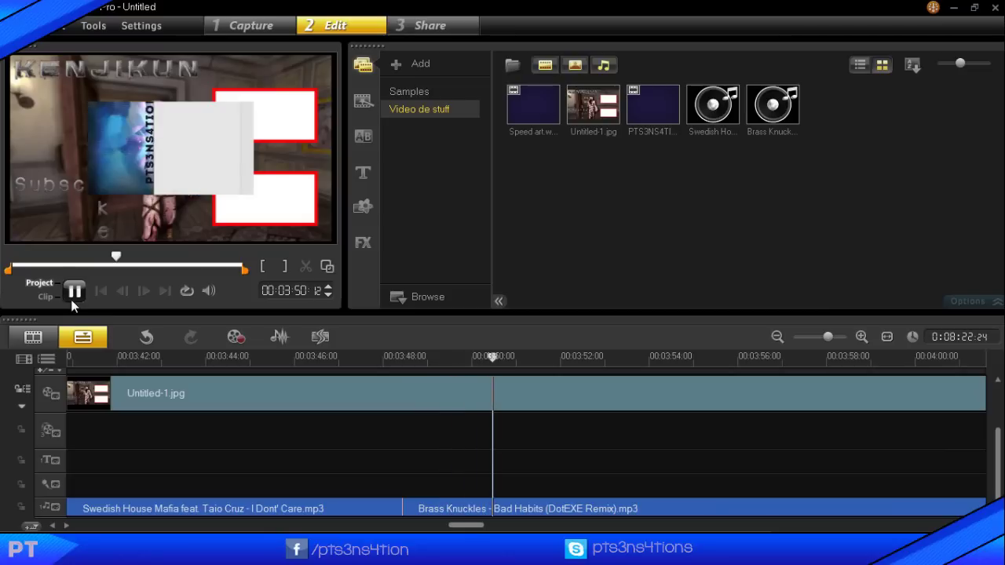
{"action": "key", "text": "space"}
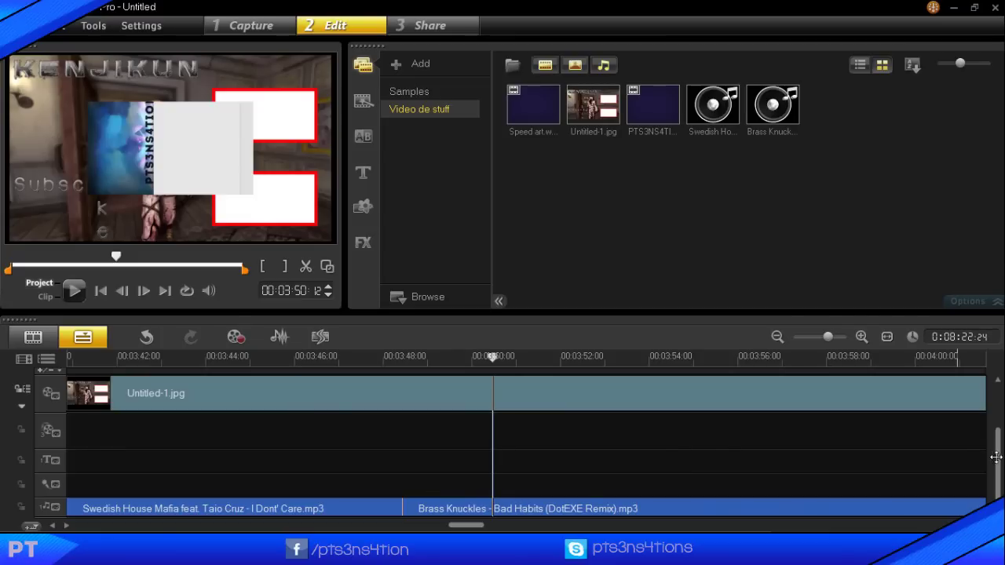
Enlarge the Speed art overlay clip so that it fills the whole screen
{"action": "left_click_drag", "start_coordinate": [996, 455], "coordinate": [976, 389]}
{"action": "left_click", "coordinate": [336, 440]}
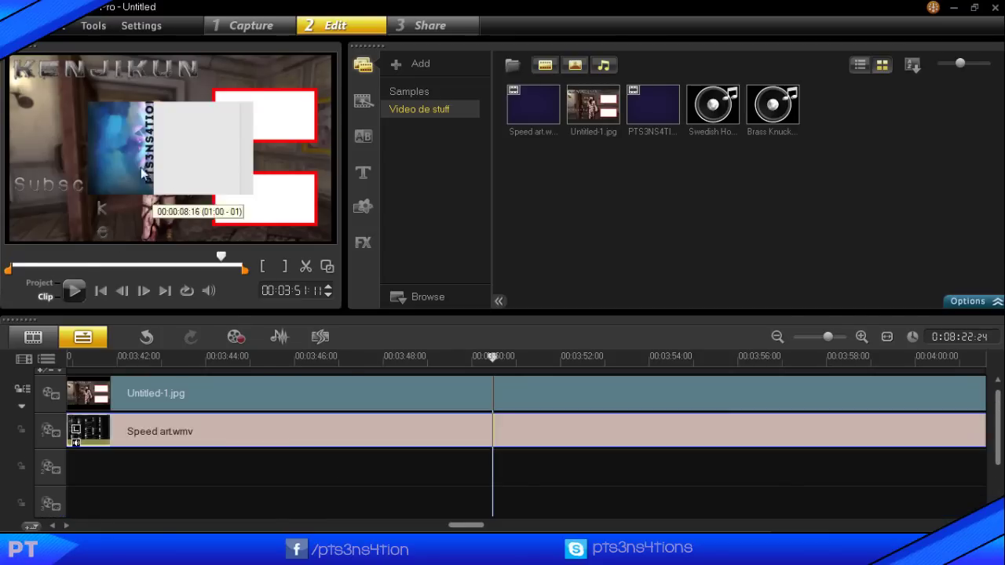
{"action": "right_click", "coordinate": [142, 152]}
{"action": "left_click", "coordinate": [190, 262]}
{"action": "scroll", "coordinate": [964, 438], "scroll_direction": "down", "scroll_amount": 2}
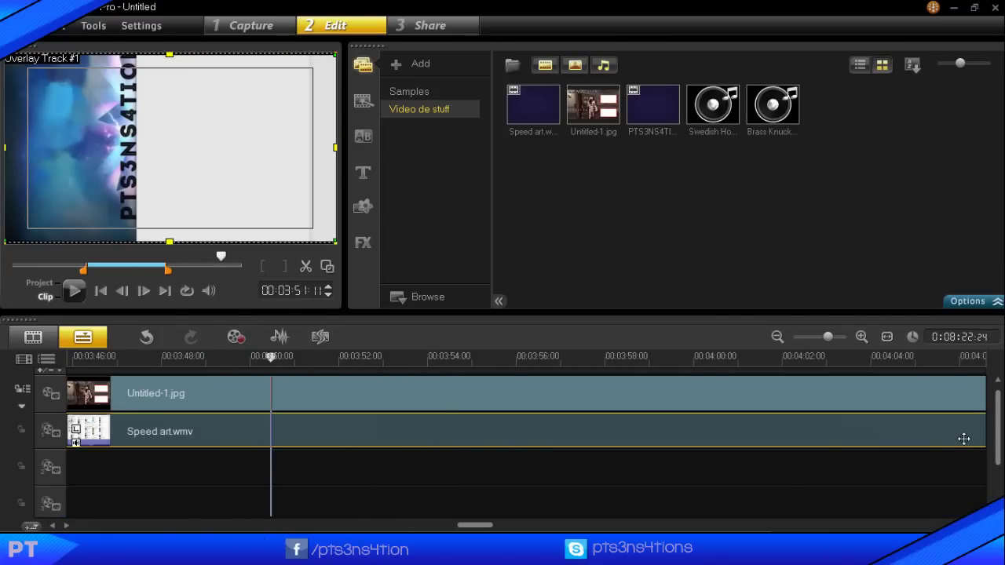
Apply a fade-out to the Swedish House Mafia song and a fade-in to the Brass Knuckles song on the music track
{"action": "left_click_drag", "start_coordinate": [999, 422], "coordinate": [999, 463]}
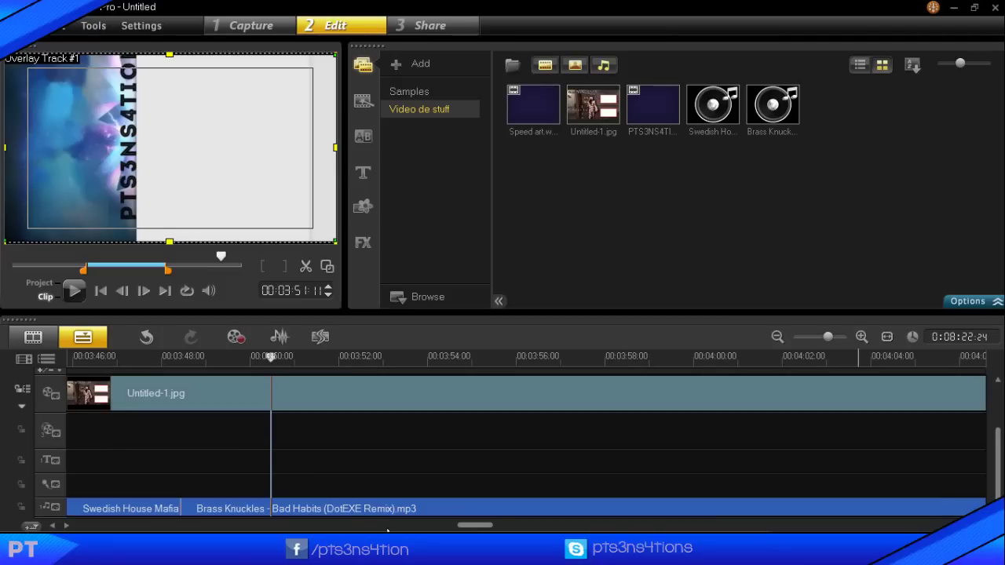
{"action": "left_click_drag", "start_coordinate": [463, 526], "coordinate": [461, 525]}
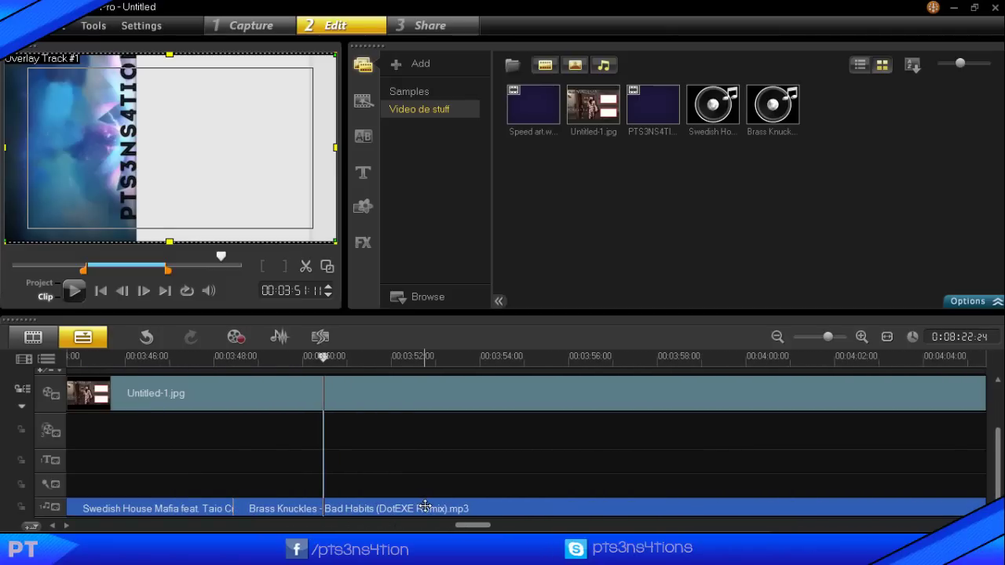
{"action": "left_click_drag", "start_coordinate": [421, 509], "coordinate": [364, 508]}
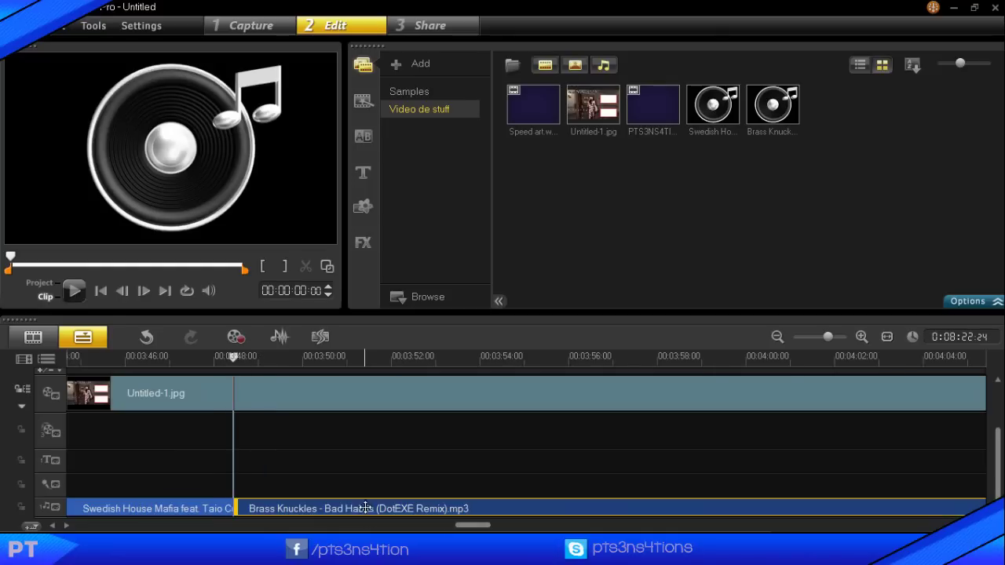
{"action": "right_click", "coordinate": [348, 508]}
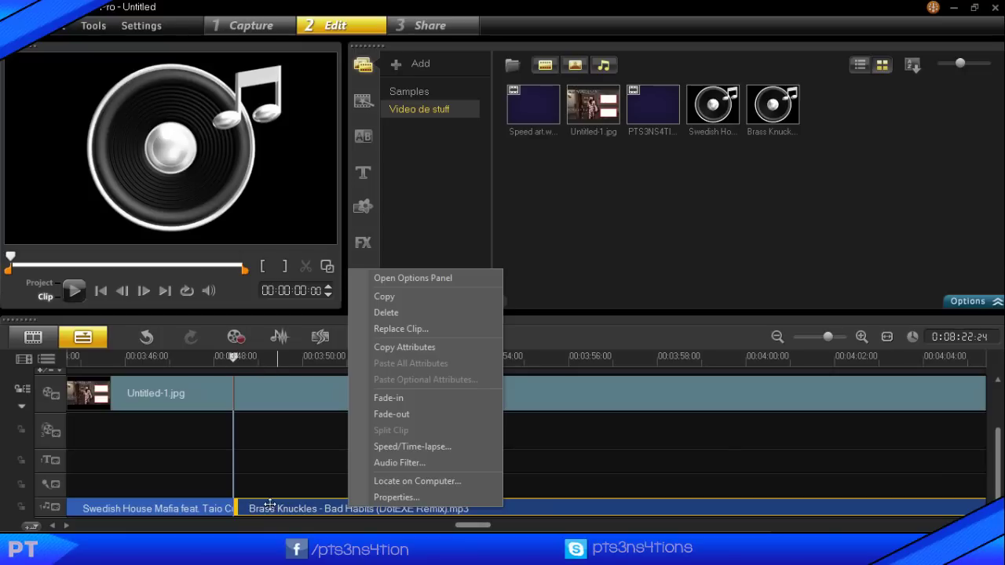
{"action": "left_click", "coordinate": [208, 509]}
{"action": "right_click", "coordinate": [208, 508]}
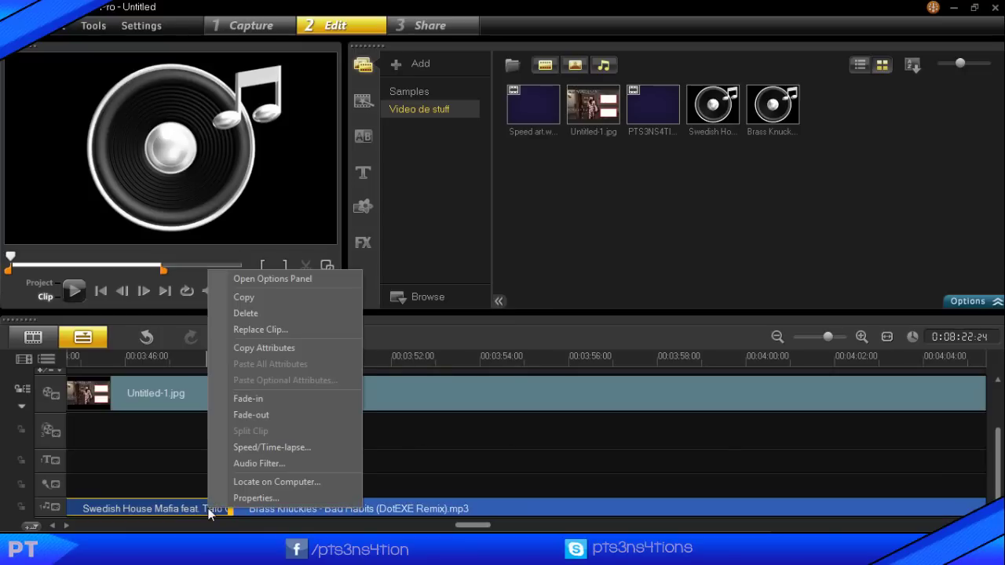
{"action": "left_click", "coordinate": [268, 417]}
{"action": "left_click", "coordinate": [254, 507]}
{"action": "right_click", "coordinate": [254, 508]}
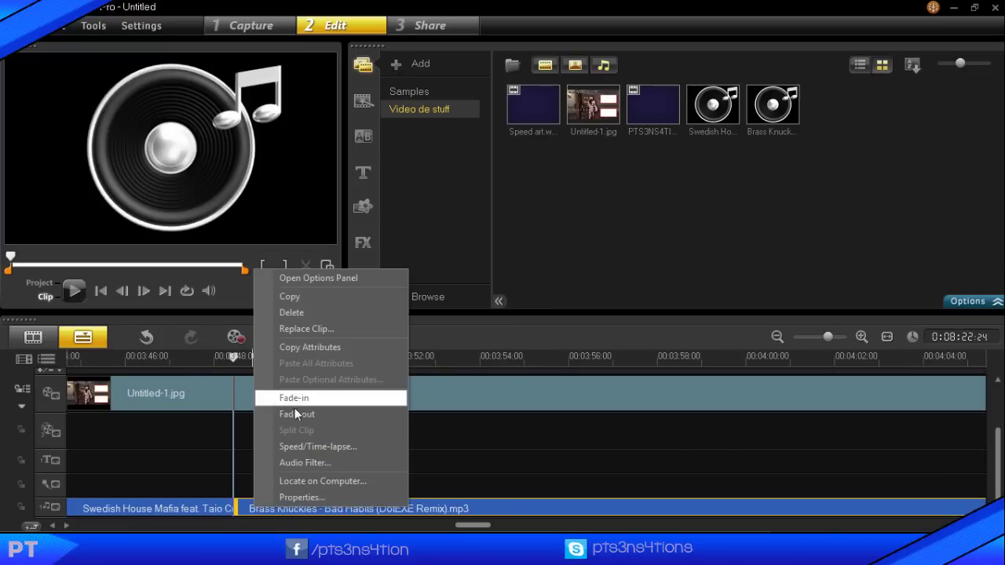
{"action": "left_click", "coordinate": [296, 399]}
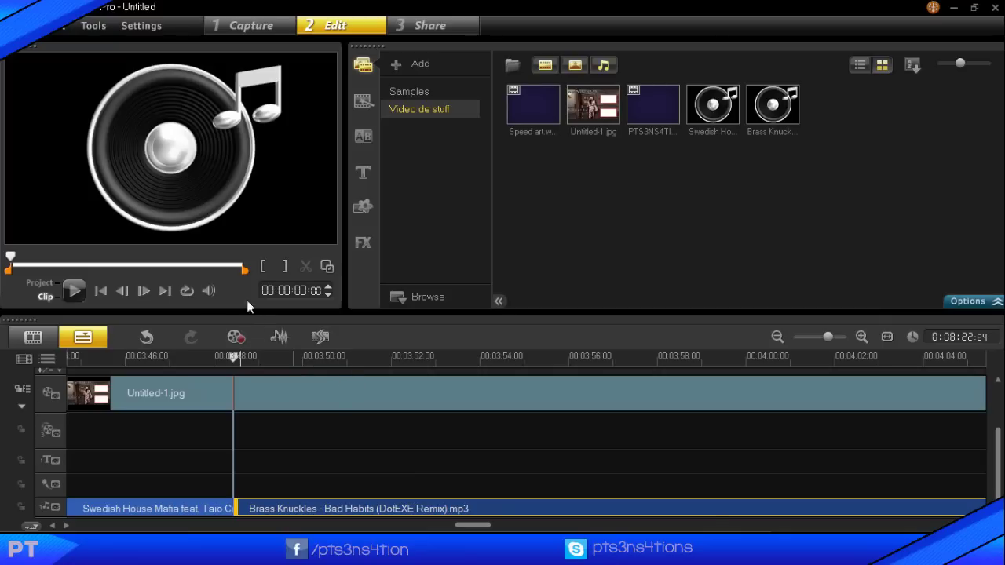
Play the whole project from 00:03:45:20 past the cut to check the fade between the songs
{"action": "left_click", "coordinate": [40, 282]}
{"action": "left_click_drag", "start_coordinate": [242, 376], "coordinate": [116, 382]}
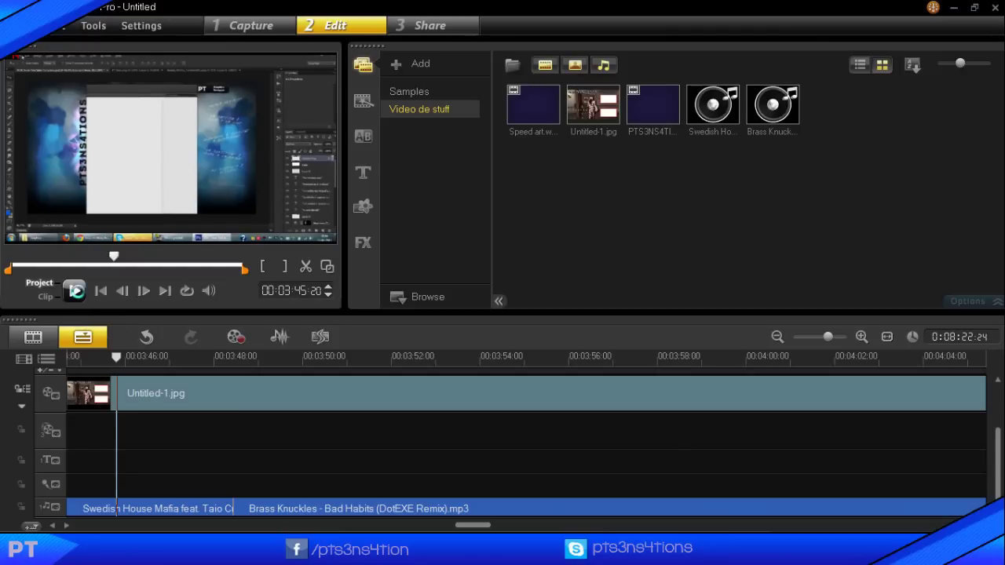
{"action": "left_click", "coordinate": [76, 291]}
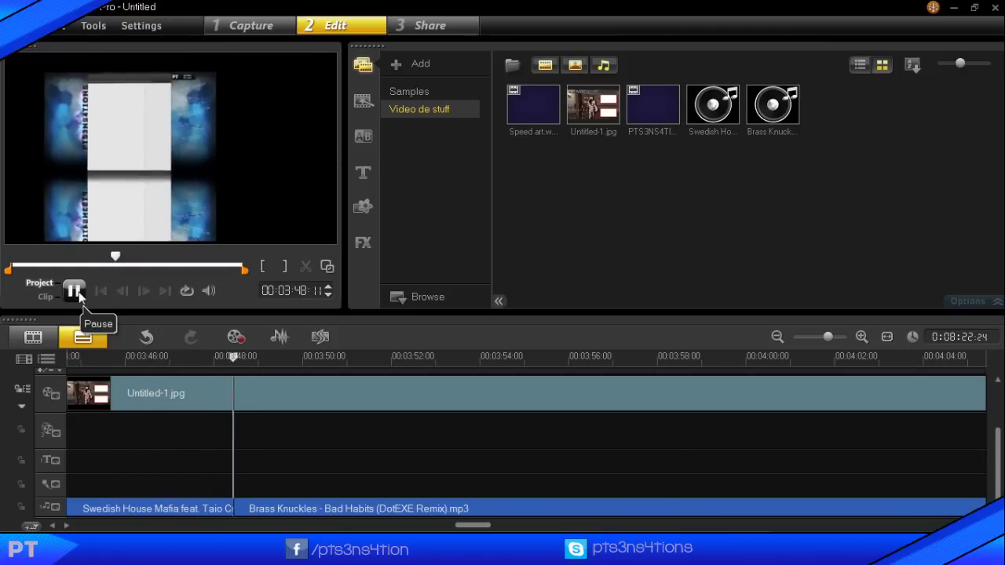
{"action": "left_click", "coordinate": [79, 291]}
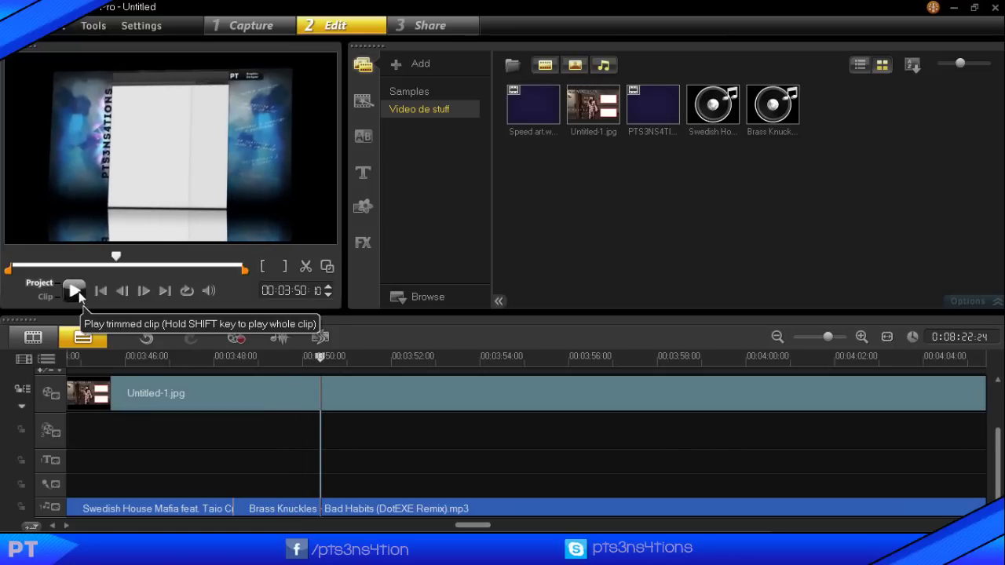
Toggle the Brass Knuckles song's fade-in and the Swedish House Mafia song's fade-out once more
{"action": "right_click", "coordinate": [240, 510]}
{"action": "left_click", "coordinate": [263, 397]}
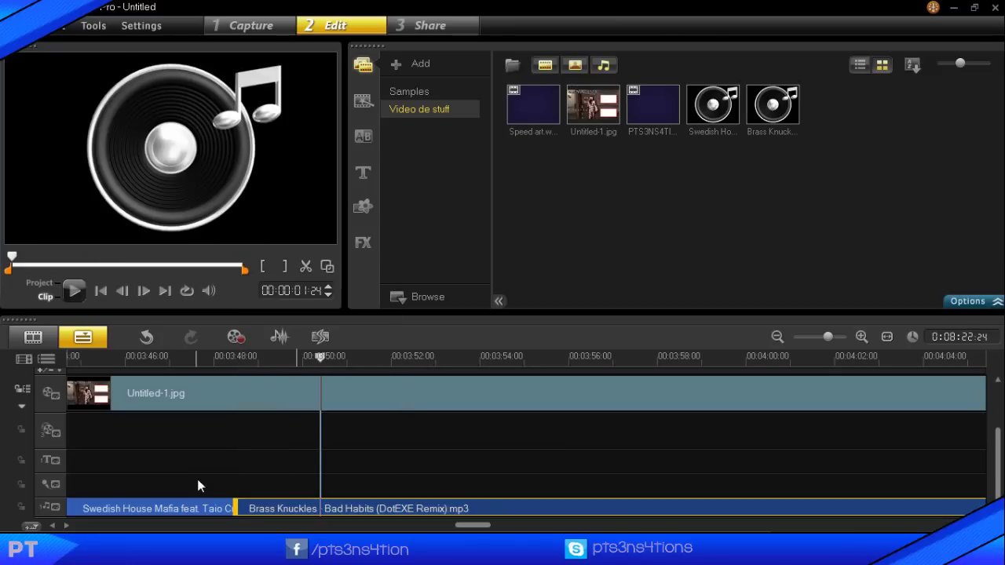
{"action": "right_click", "coordinate": [194, 510]}
{"action": "left_click", "coordinate": [240, 421]}
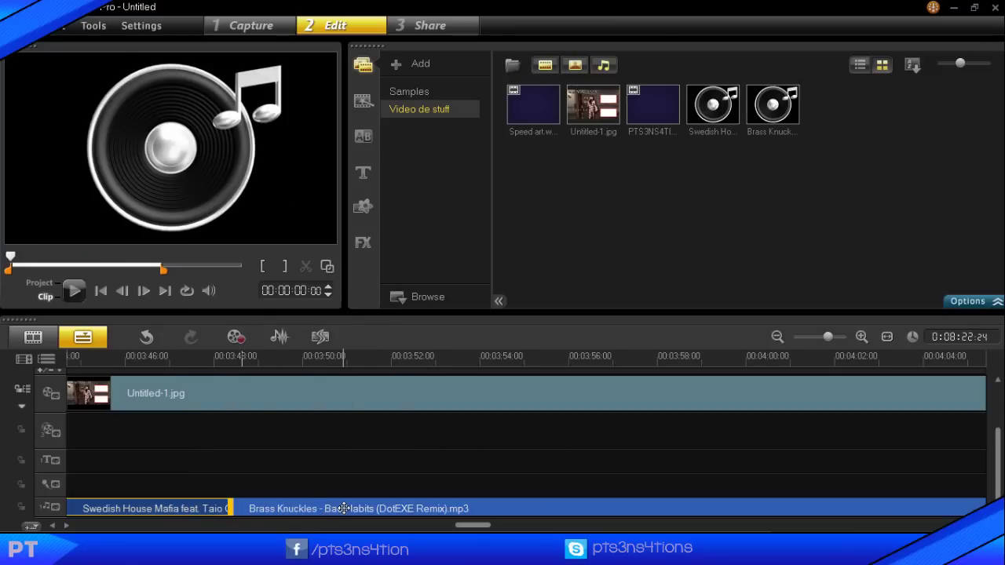
In the audio mixer view, move the Brass Knuckles song earlier on the music track so it overlaps the Swedish House Mafia song by about 2 seconds
{"action": "left_click", "coordinate": [280, 337]}
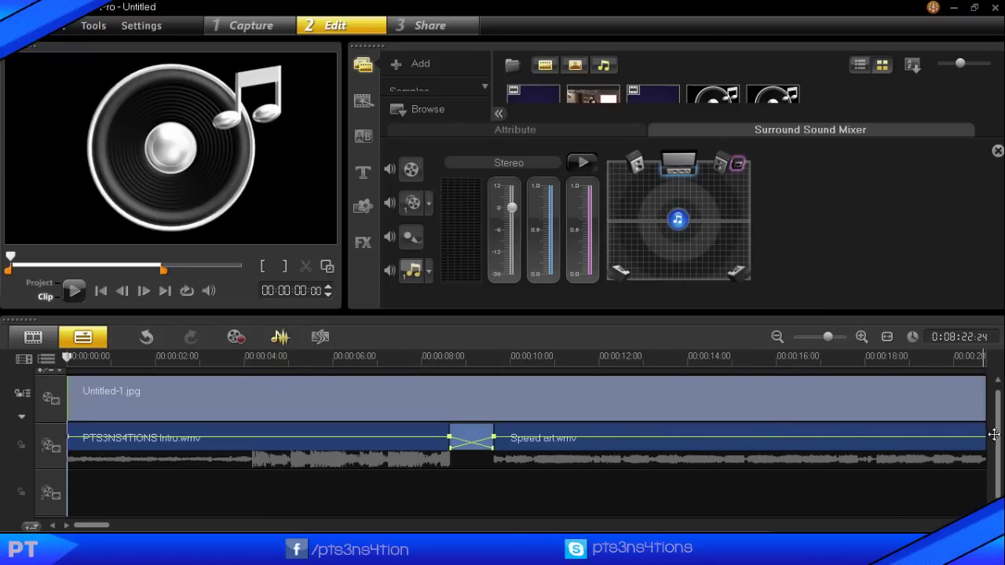
{"action": "left_click", "coordinate": [993, 472]}
{"action": "left_click_drag", "start_coordinate": [78, 520], "coordinate": [465, 525]}
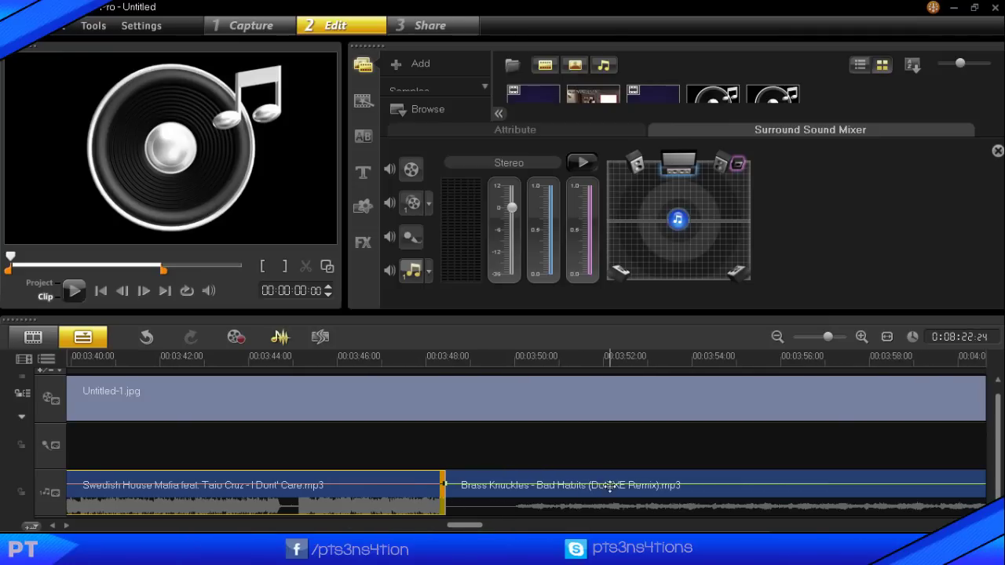
{"action": "left_click_drag", "start_coordinate": [612, 493], "coordinate": [508, 489]}
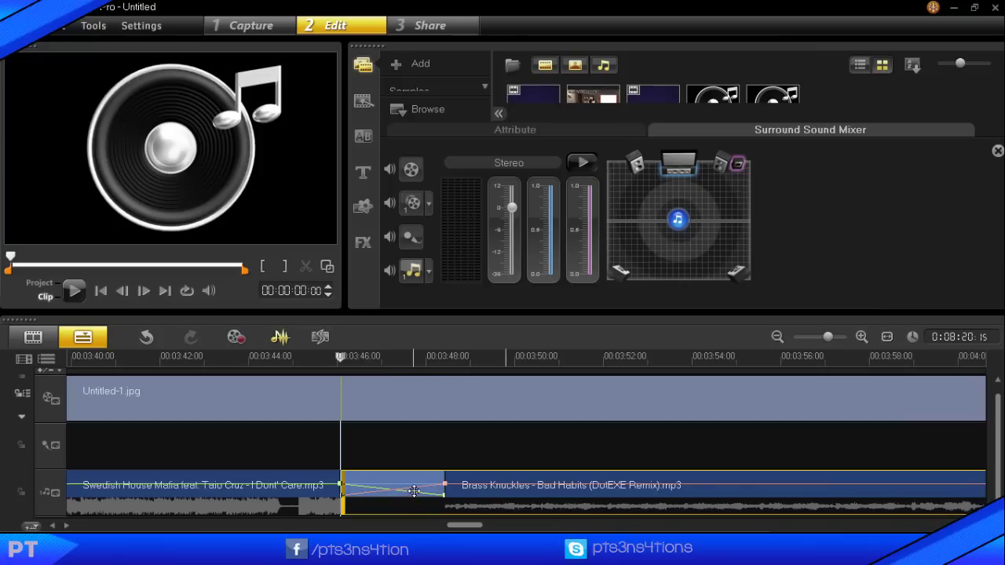
Reshape the crossfade volume curves, starting the Swedish House Mafia fade-out at about 00:03:44 and adding a Brass Knuckles volume point at about 00:03:50
{"action": "left_click_drag", "start_coordinate": [413, 492], "coordinate": [385, 497]}
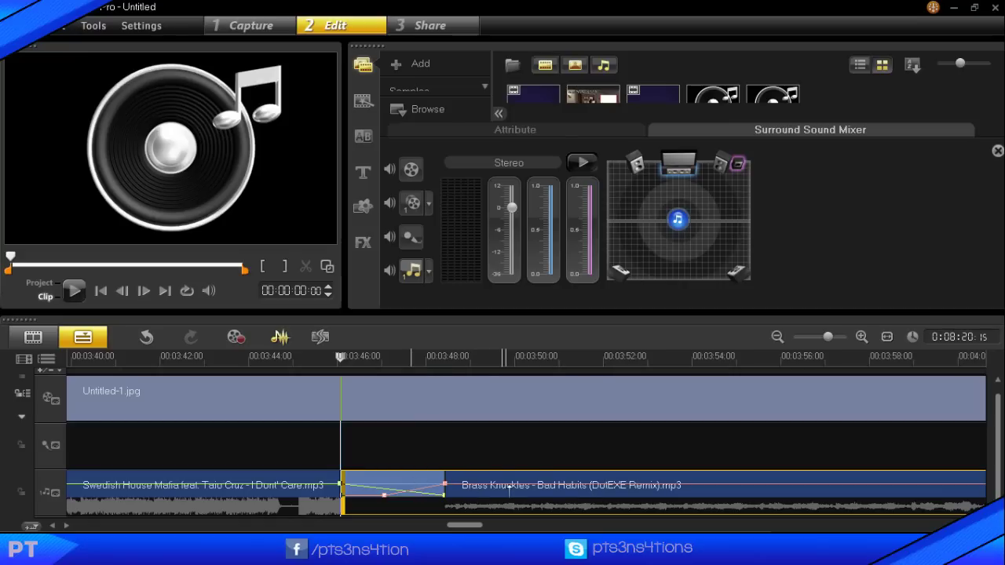
{"action": "mouse_move", "coordinate": [510, 489]}
{"action": "left_mouse_down"}
{"action": "mouse_move", "coordinate": [518, 493]}
{"action": "mouse_move", "coordinate": [509, 488]}
{"action": "left_mouse_up"}
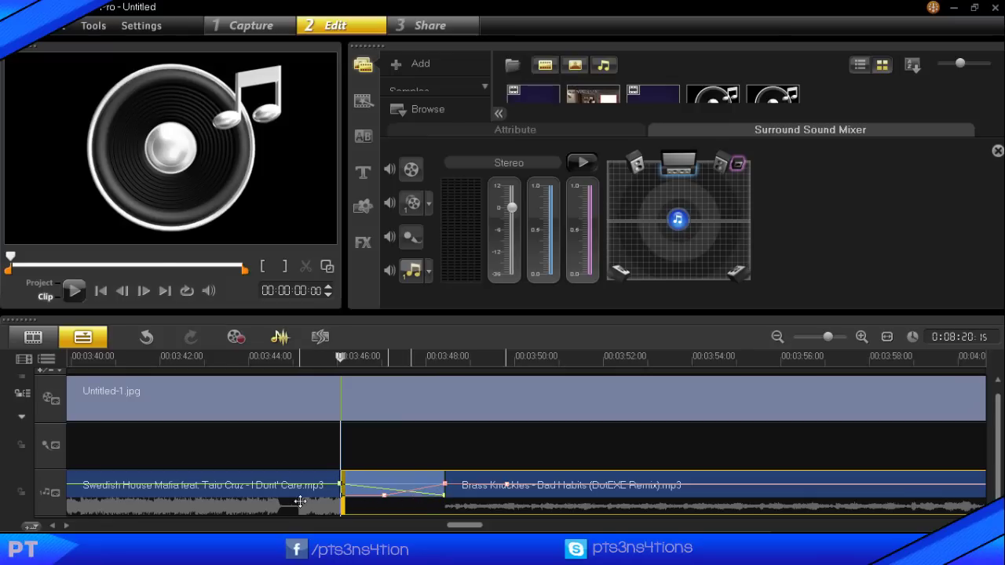
{"action": "left_click", "coordinate": [438, 498]}
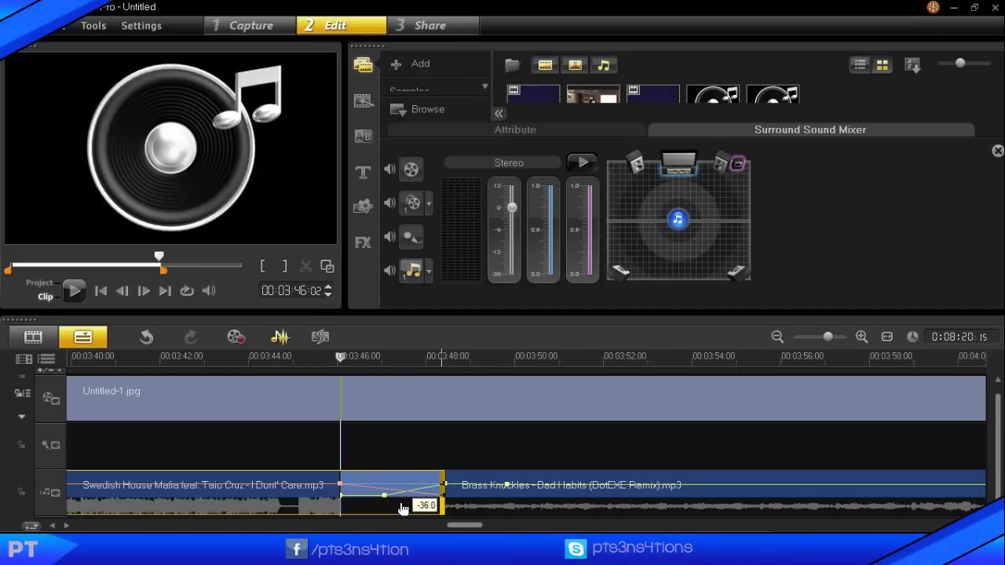
{"action": "left_click_drag", "start_coordinate": [339, 487], "coordinate": [267, 489]}
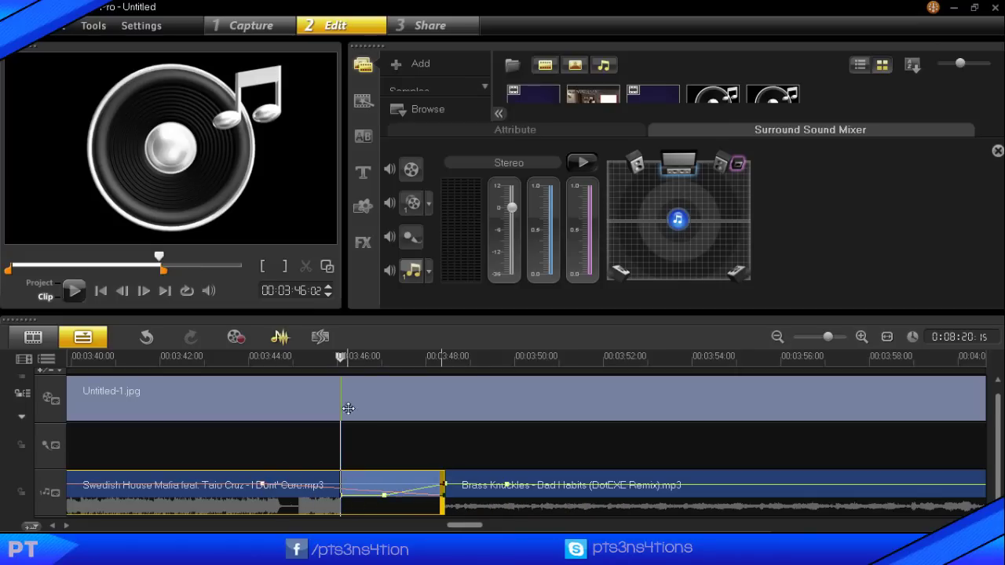
{"action": "left_click", "coordinate": [391, 500]}
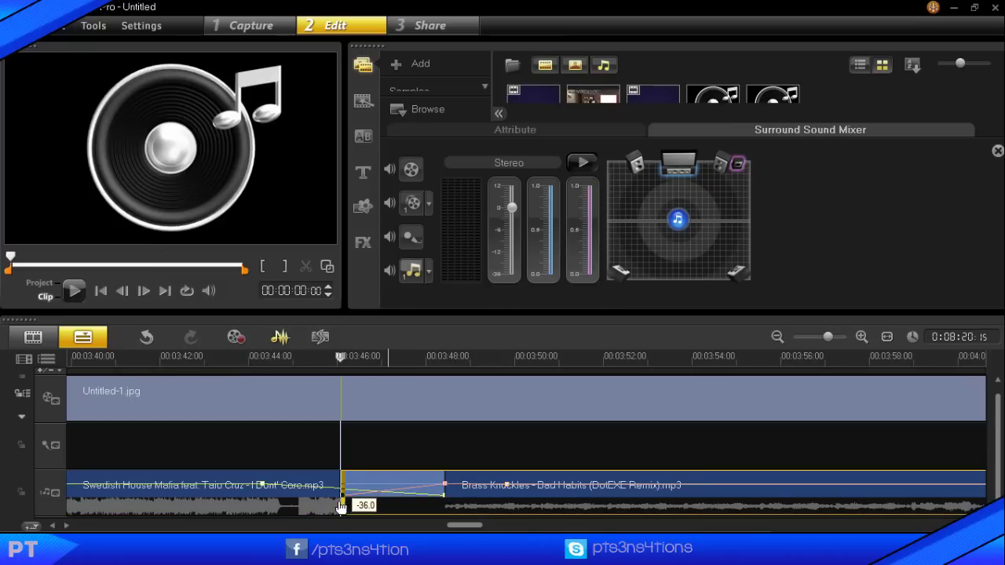
Play the project from about 00:03:43 past the crossfade between the songs, and select the Speed art clip on the overlay track
{"action": "left_click", "coordinate": [227, 362]}
{"action": "left_click", "coordinate": [75, 290]}
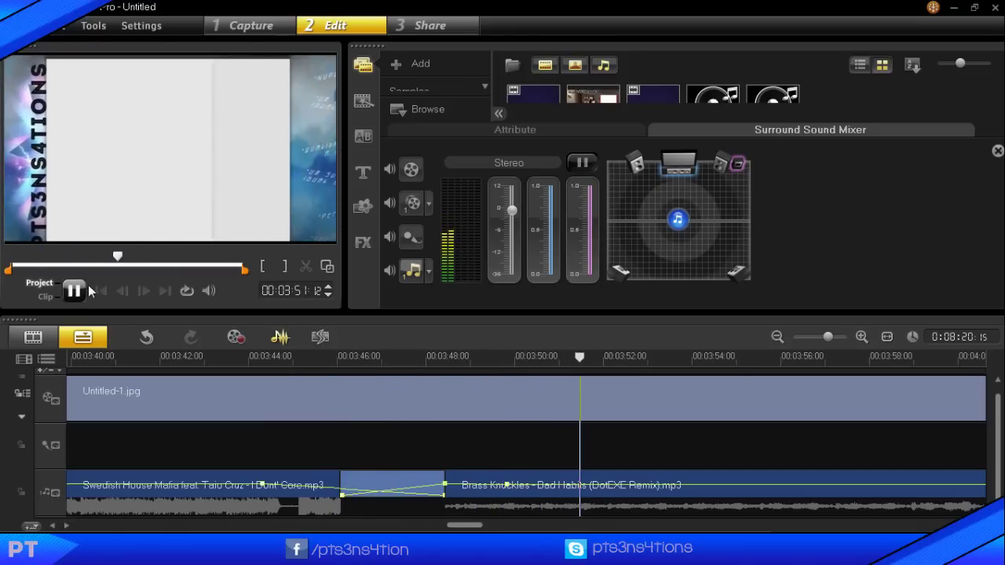
{"action": "key", "text": "space"}
{"action": "scroll", "coordinate": [509, 489], "scroll_direction": "up", "scroll_amount": 3}
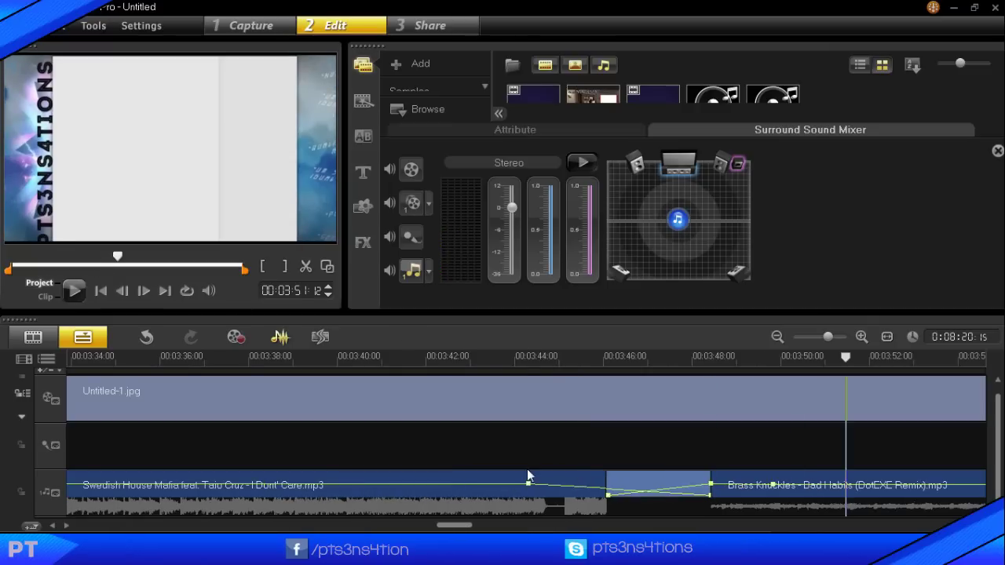
{"action": "scroll", "coordinate": [993, 399], "scroll_direction": "up", "scroll_amount": 3}
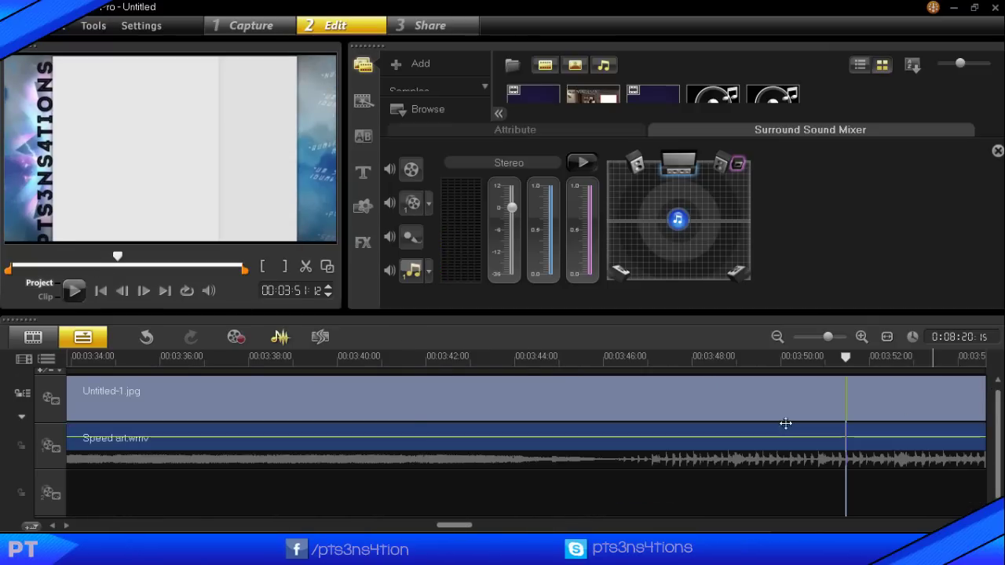
{"action": "left_click", "coordinate": [368, 446]}
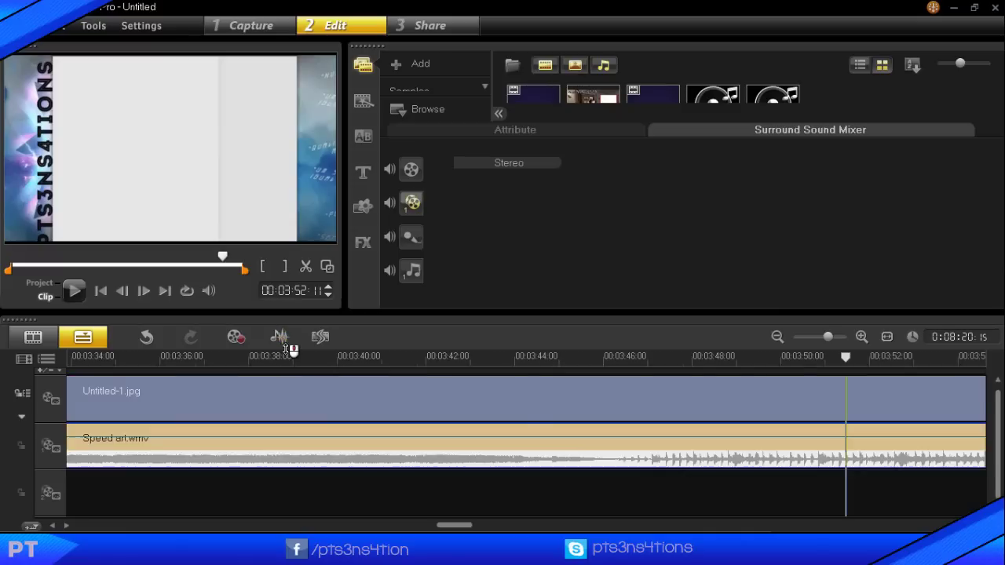
Leave the audio mixer view, set the Brass Knuckles song's clip volume to 5, and select the Swedish House Mafia song
{"action": "left_click", "coordinate": [280, 337]}
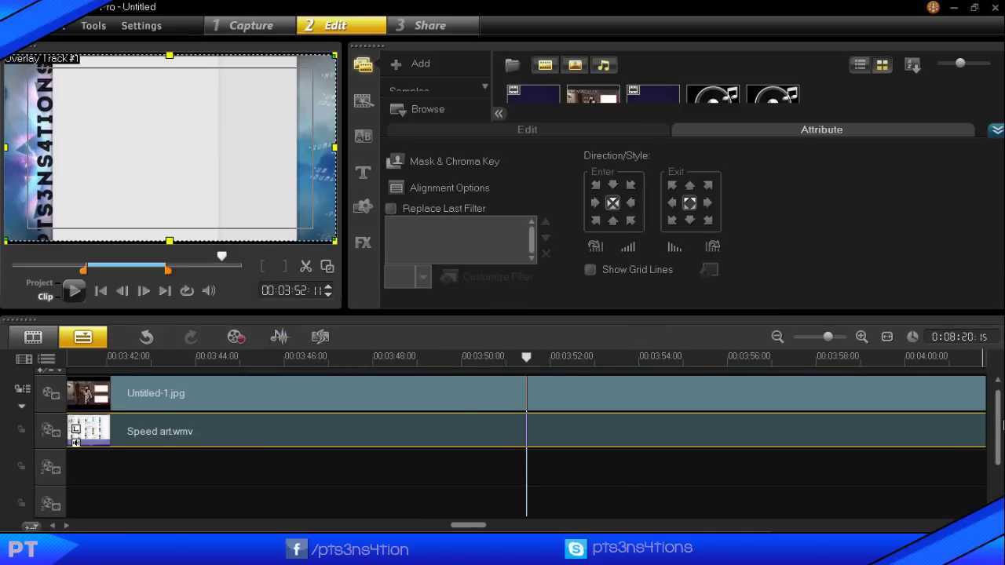
{"action": "left_click_drag", "start_coordinate": [999, 420], "coordinate": [998, 474]}
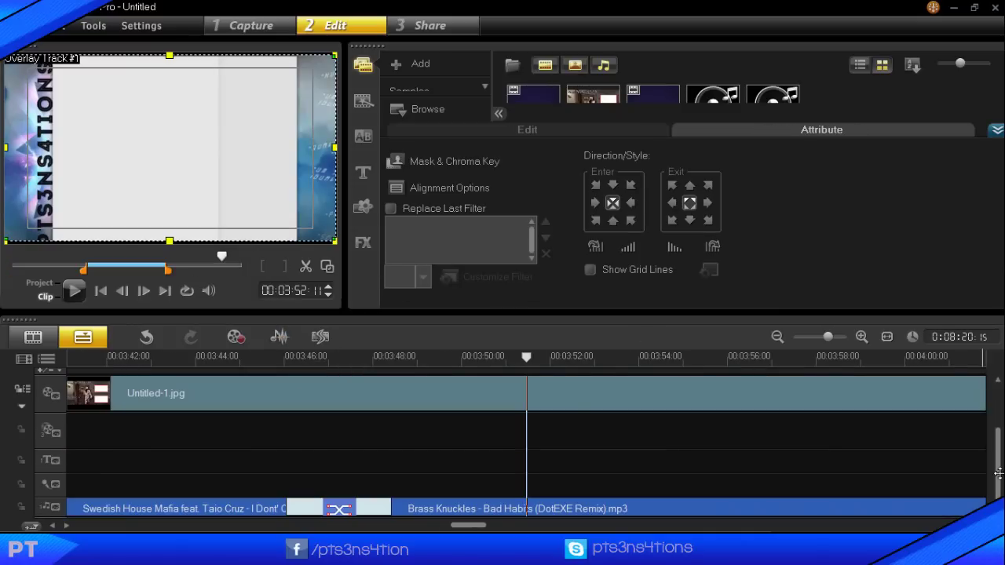
{"action": "left_click", "coordinate": [480, 510]}
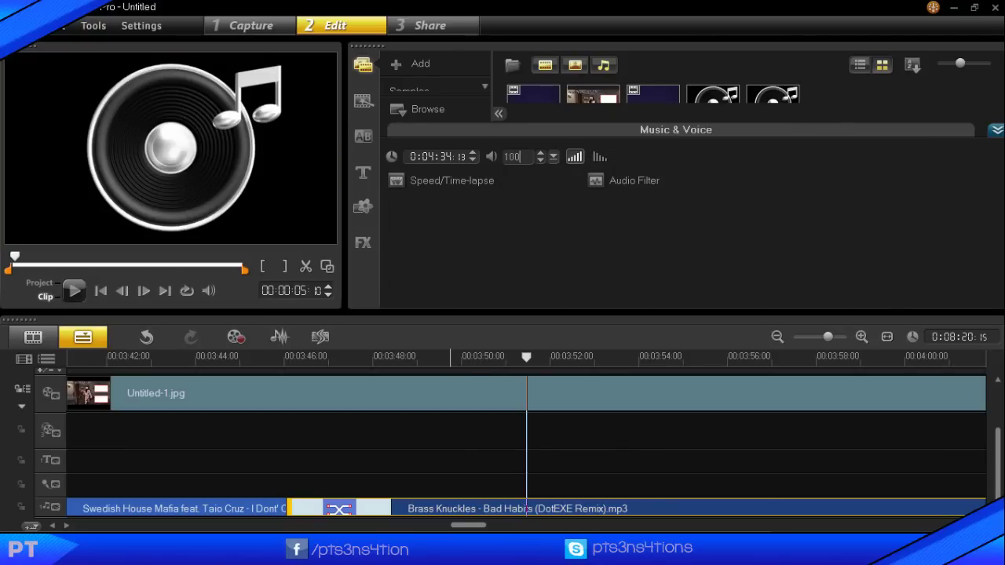
{"action": "type", "text": "5"}
{"action": "left_click", "coordinate": [220, 510]}
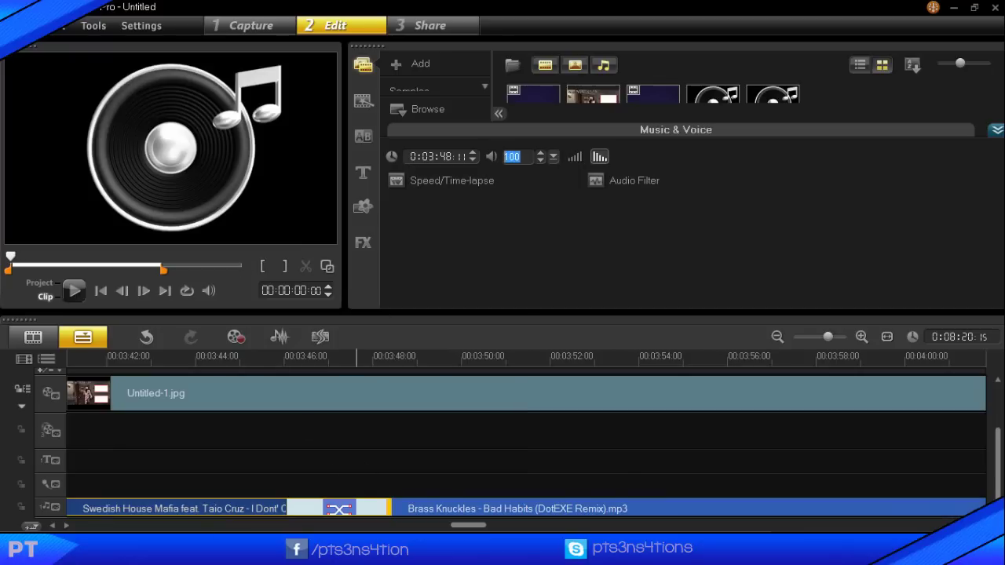
{"action": "left_click", "coordinate": [428, 395]}
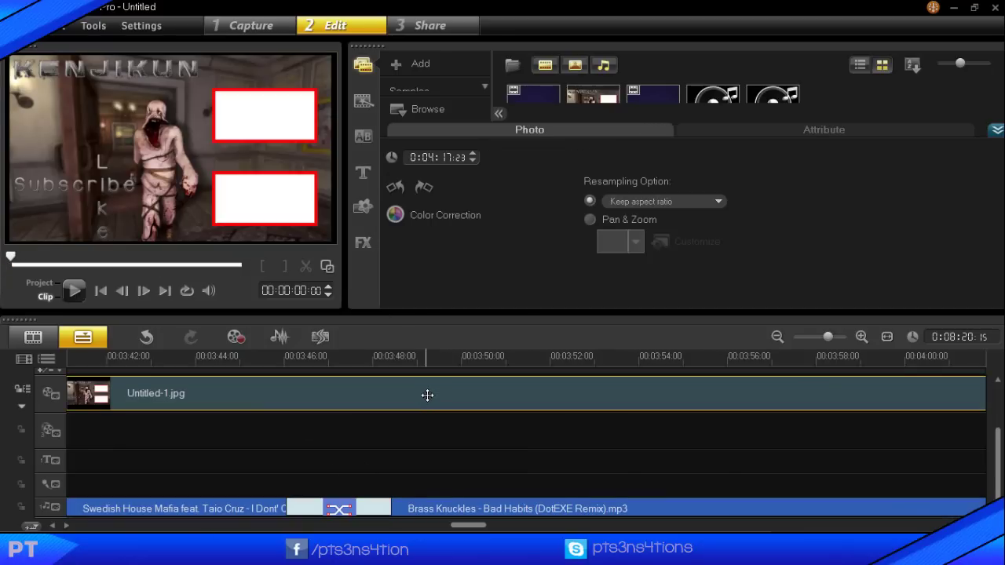
{"action": "left_click", "coordinate": [738, 126]}
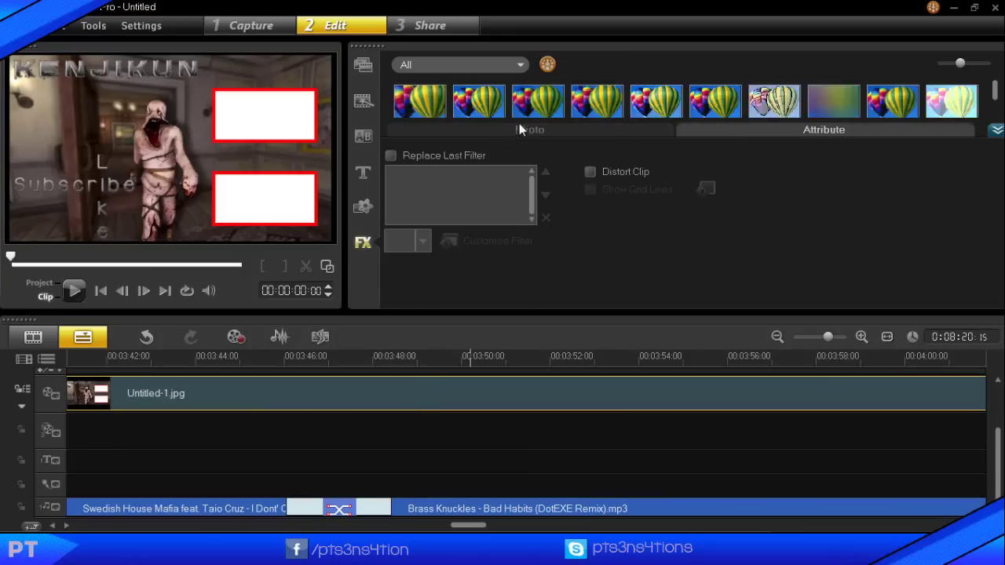
{"action": "left_click", "coordinate": [521, 119]}
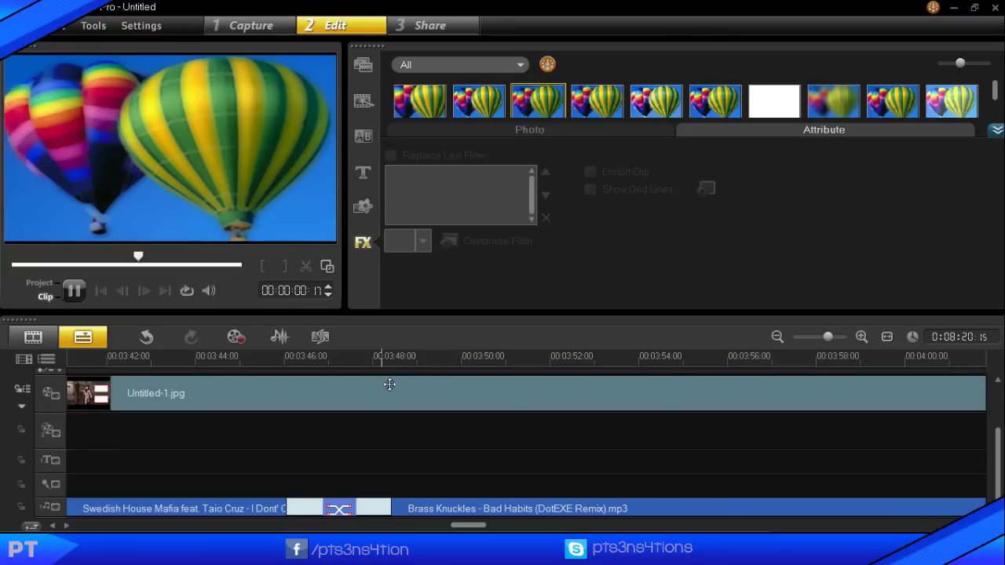
Set the clip volume of the Speed art overlay clip to 300
{"action": "left_click_drag", "start_coordinate": [998, 441], "coordinate": [999, 390]}
{"action": "left_click", "coordinate": [543, 431]}
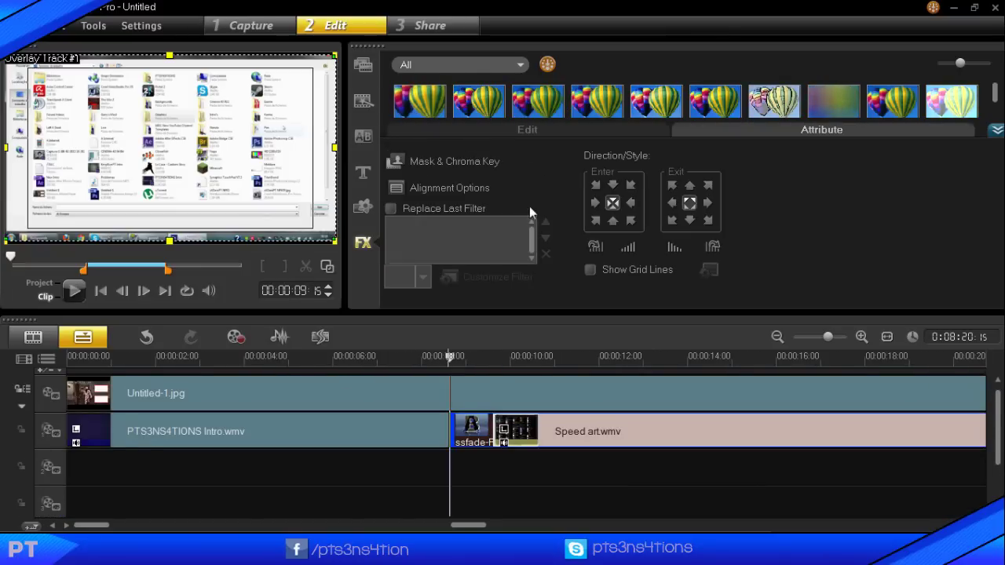
{"action": "left_click", "coordinate": [581, 125]}
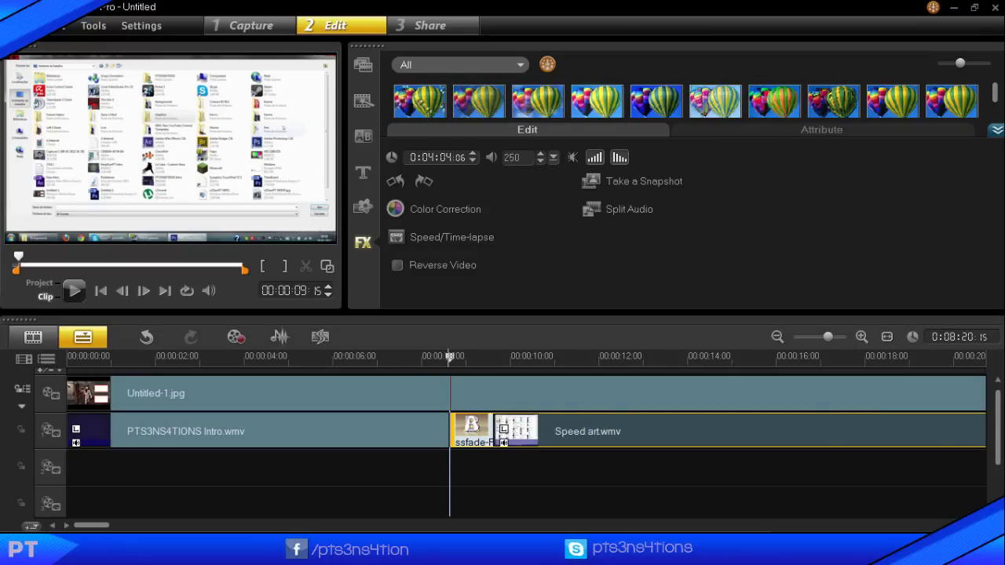
{"action": "left_click", "coordinate": [304, 165]}
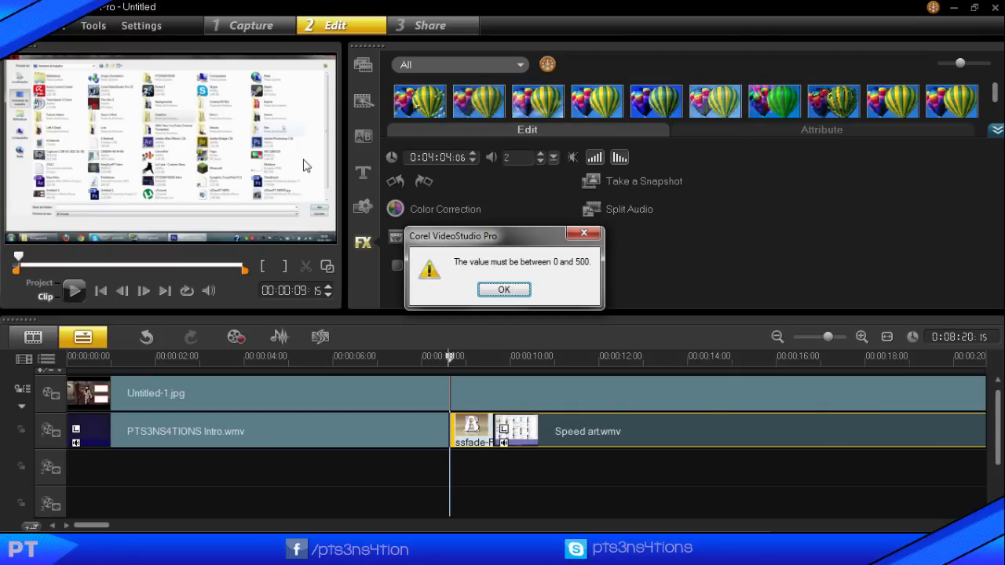
{"action": "key", "text": "Return"}
{"action": "left_click", "coordinate": [310, 136]}
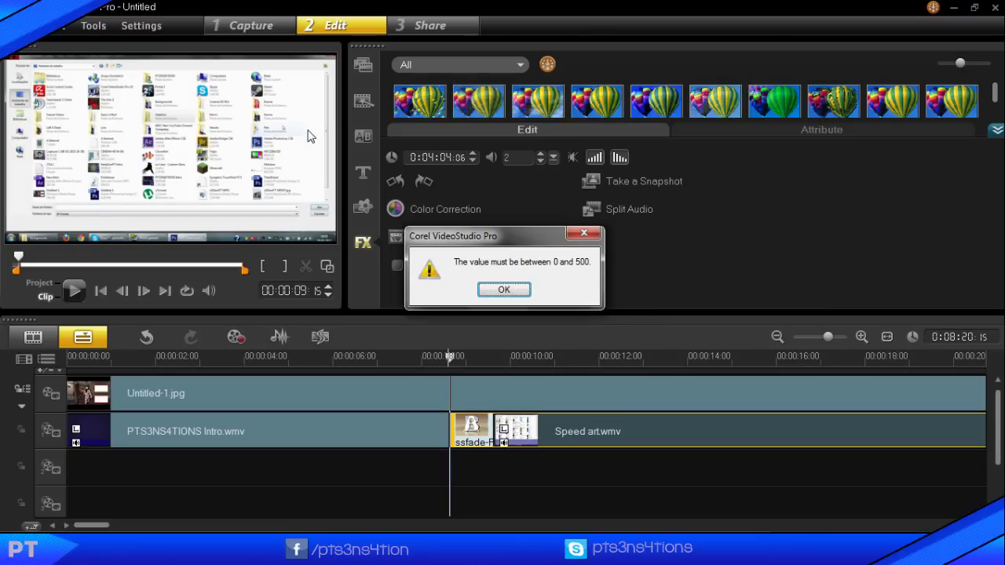
{"action": "key", "text": "Return"}
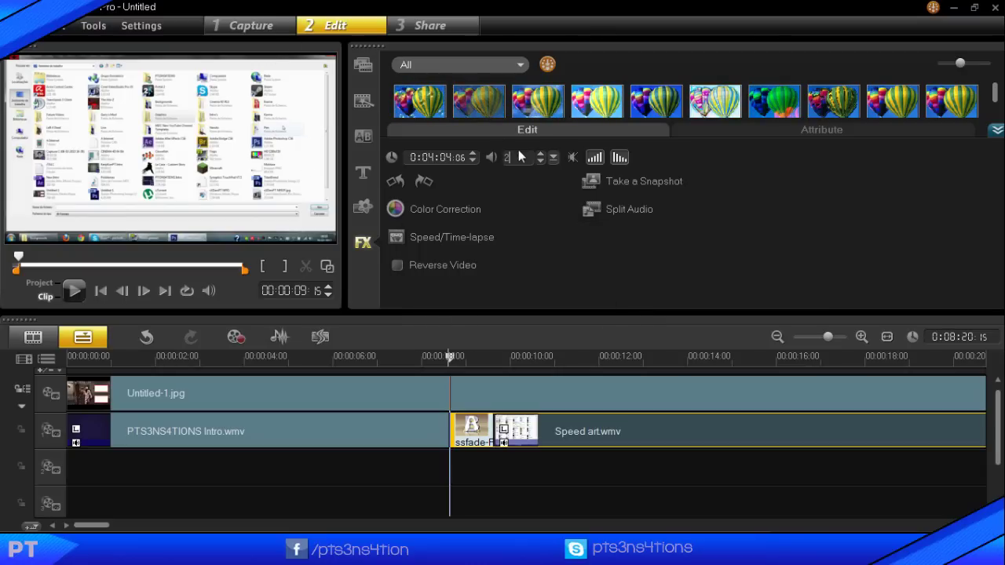
{"action": "key", "text": "BackSpace"}
{"action": "type", "text": "300"}
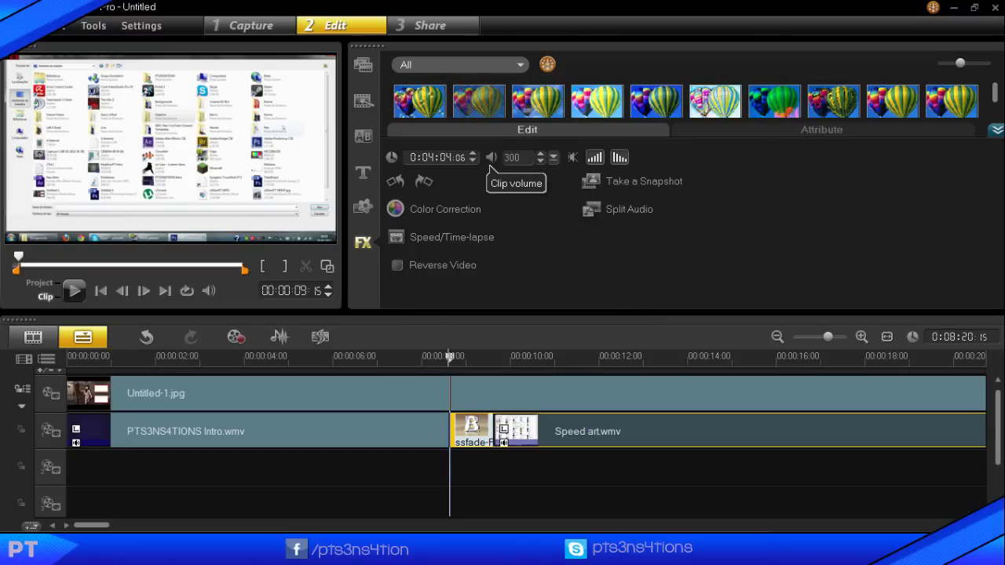
Play the project from about 00:00:07 to check the Speed art clip's volume, and select the Swedish House Mafia song
{"action": "left_click", "coordinate": [378, 356]}
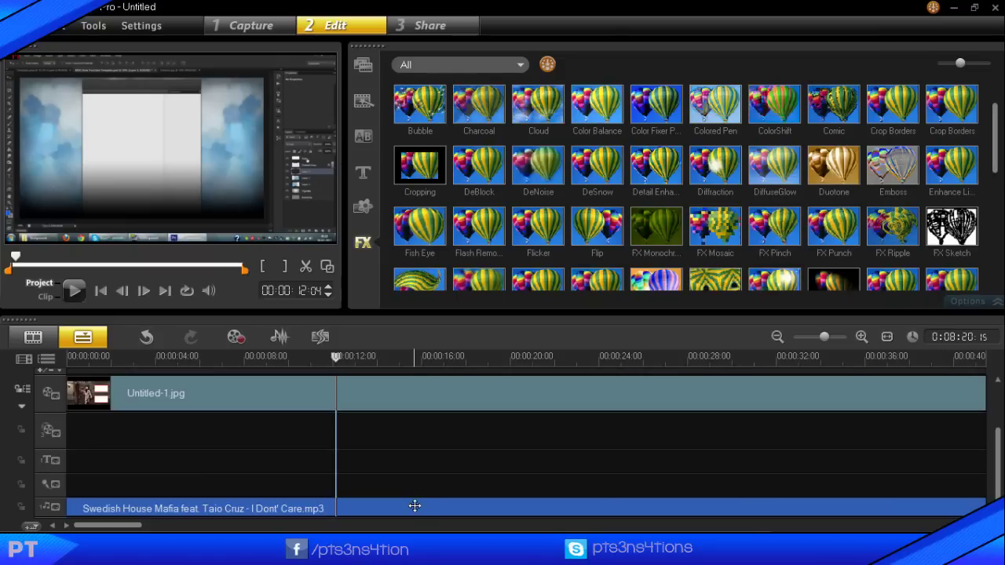
{"action": "left_click", "coordinate": [414, 507]}
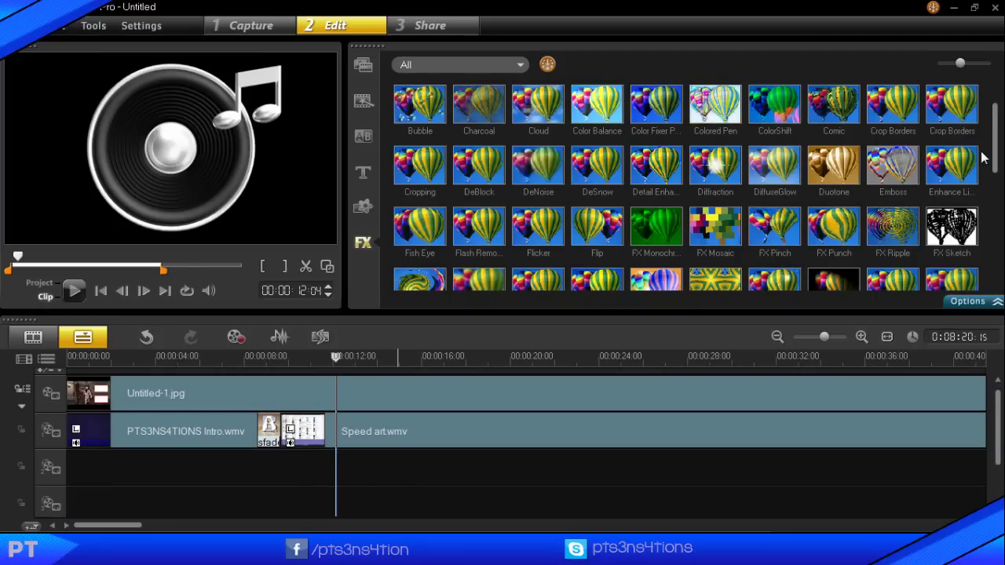
Apply the Active Camera filter to the PTS3NS4TIONS Intro overlay clip and open the clip's options
{"action": "scroll", "coordinate": [989, 147], "scroll_direction": "up", "scroll_amount": 1}
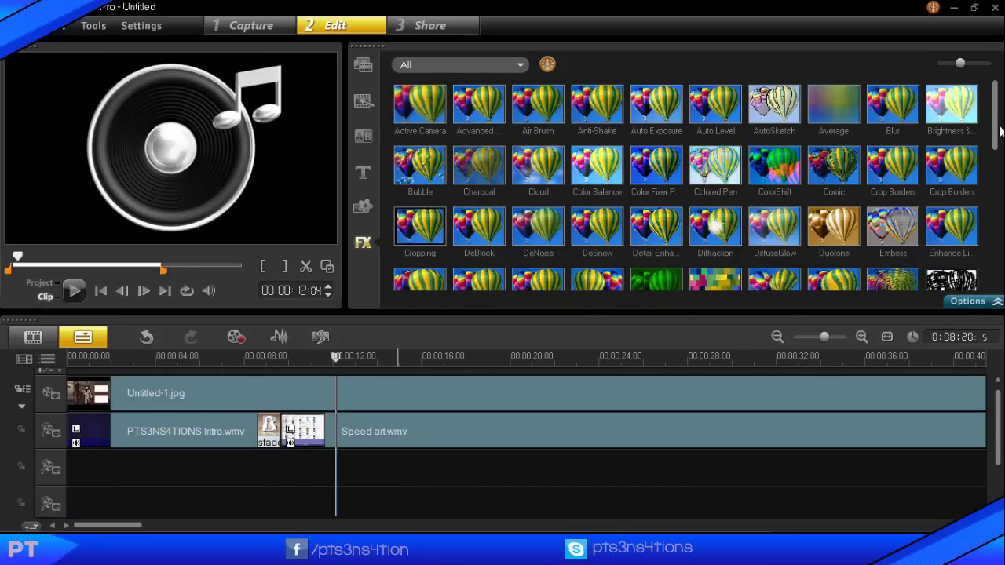
{"action": "left_click_drag", "start_coordinate": [422, 110], "coordinate": [164, 434]}
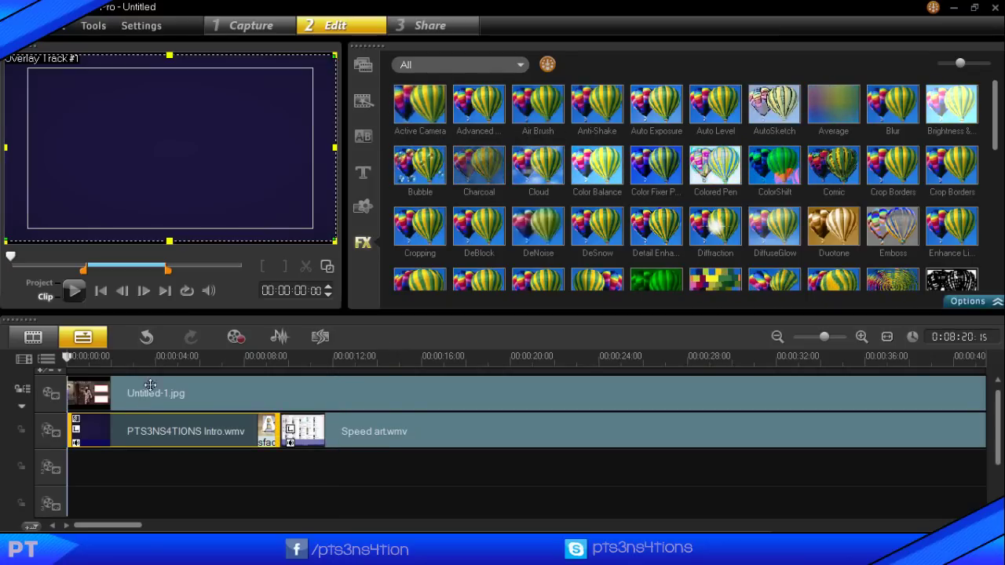
{"action": "right_click", "coordinate": [140, 434]}
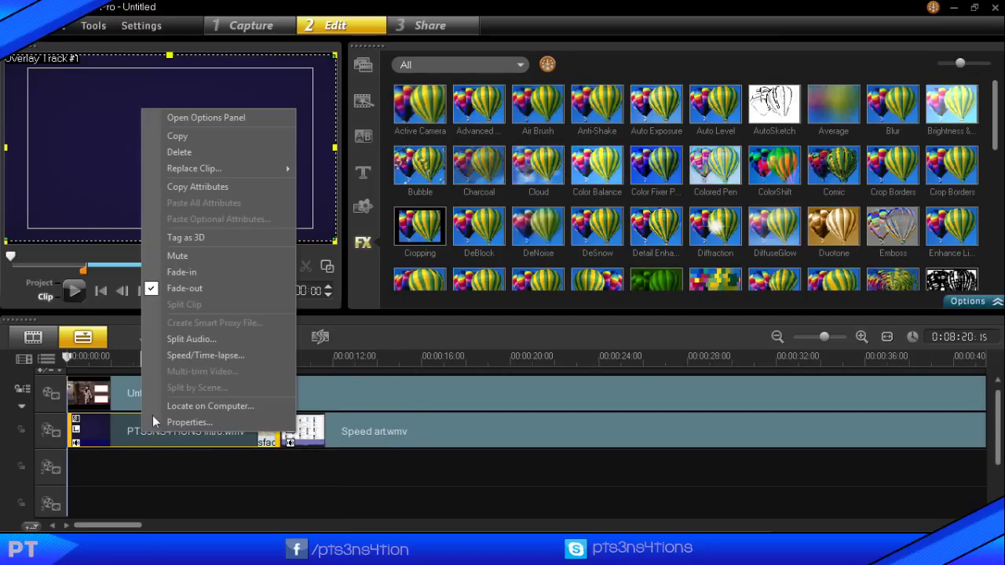
{"action": "left_click", "coordinate": [213, 123]}
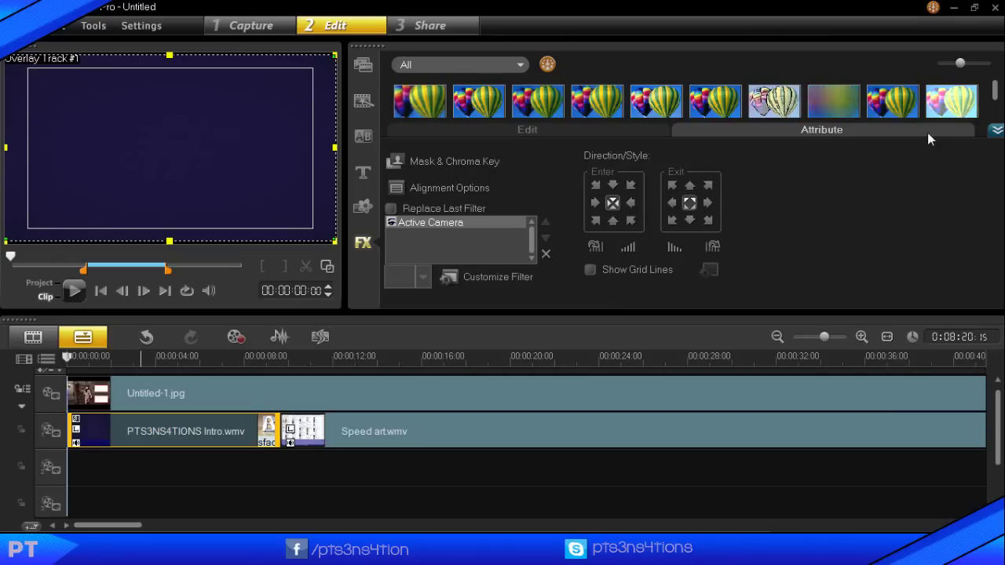
Close and reopen the intro clip's options and enable Replace Last Filter
{"action": "left_click", "coordinate": [997, 130]}
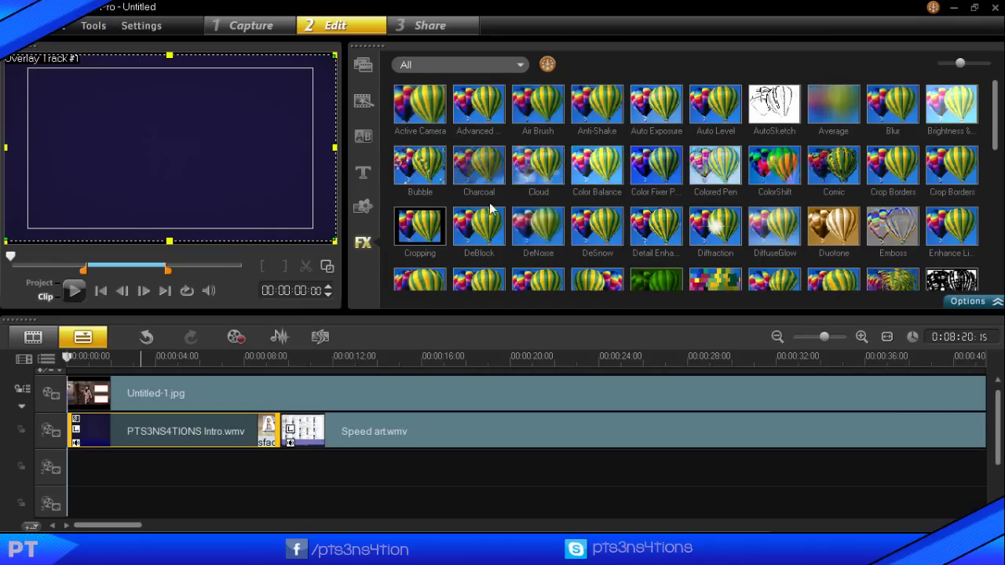
{"action": "right_click", "coordinate": [180, 428]}
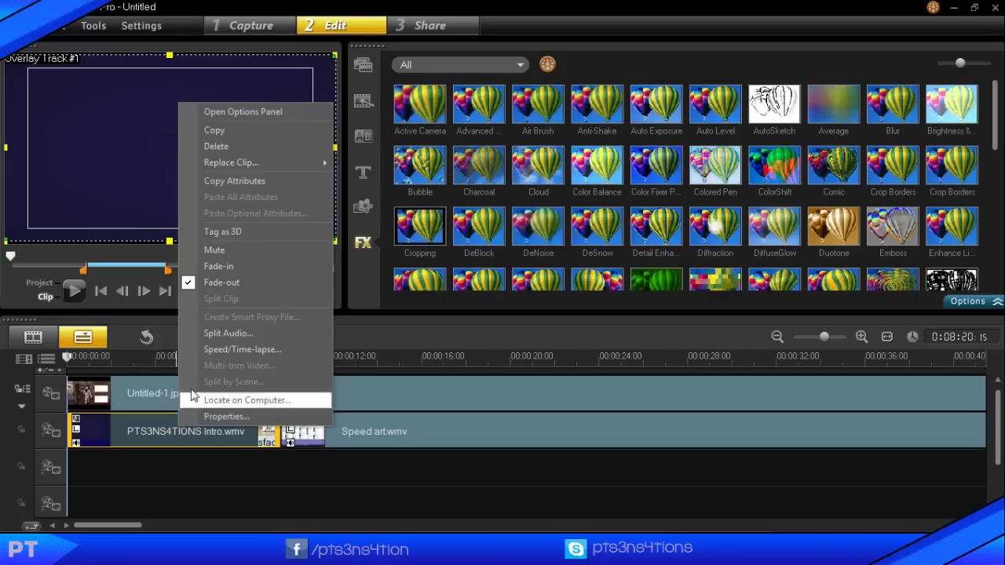
{"action": "left_click", "coordinate": [265, 113]}
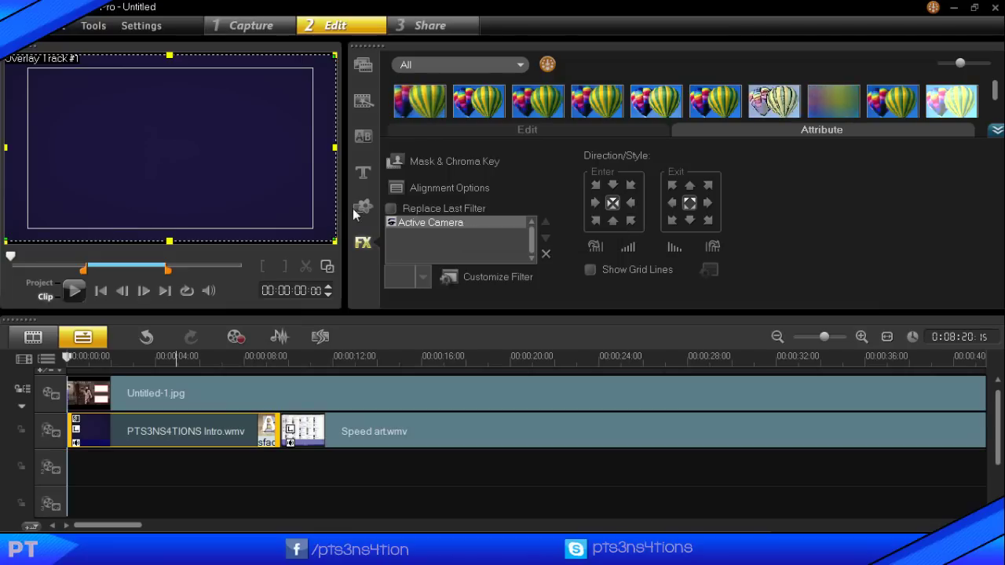
{"action": "left_click", "coordinate": [437, 211]}
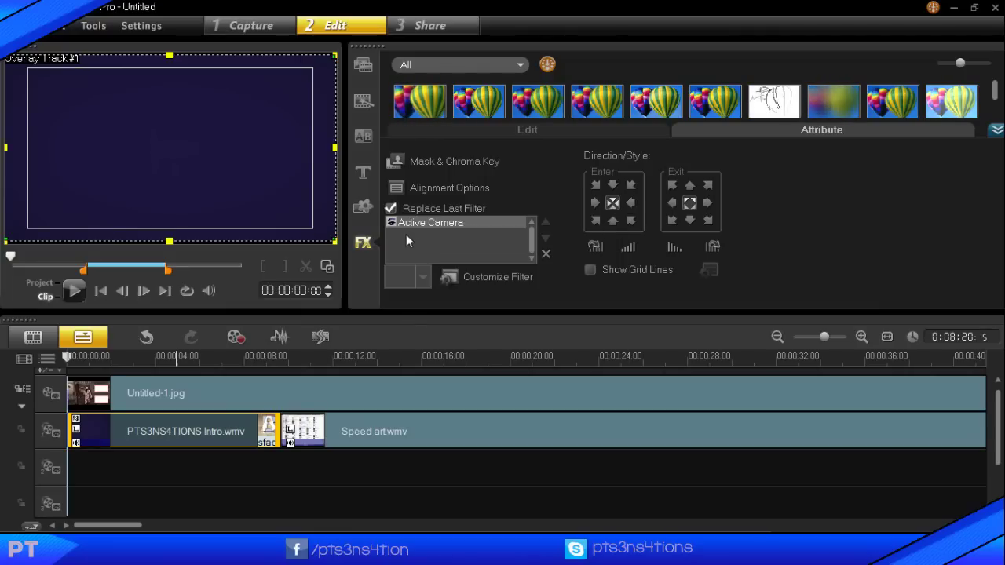
Turn off Replace Last Filter and apply the Stumbling Drunk preset to the intro clip's Active Camera filter
{"action": "left_click", "coordinate": [390, 211]}
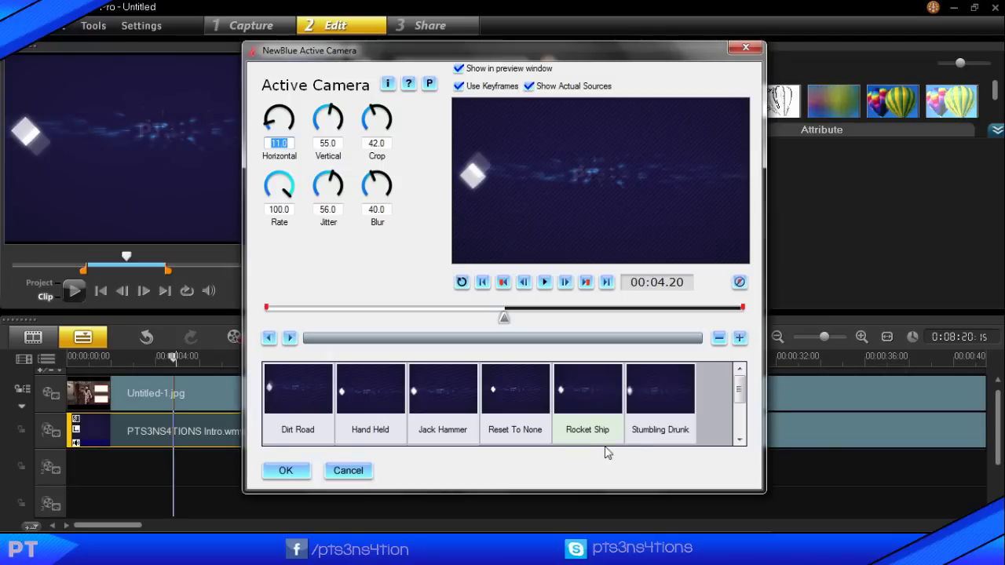
{"action": "left_click", "coordinate": [658, 406]}
{"action": "left_click", "coordinate": [283, 471]}
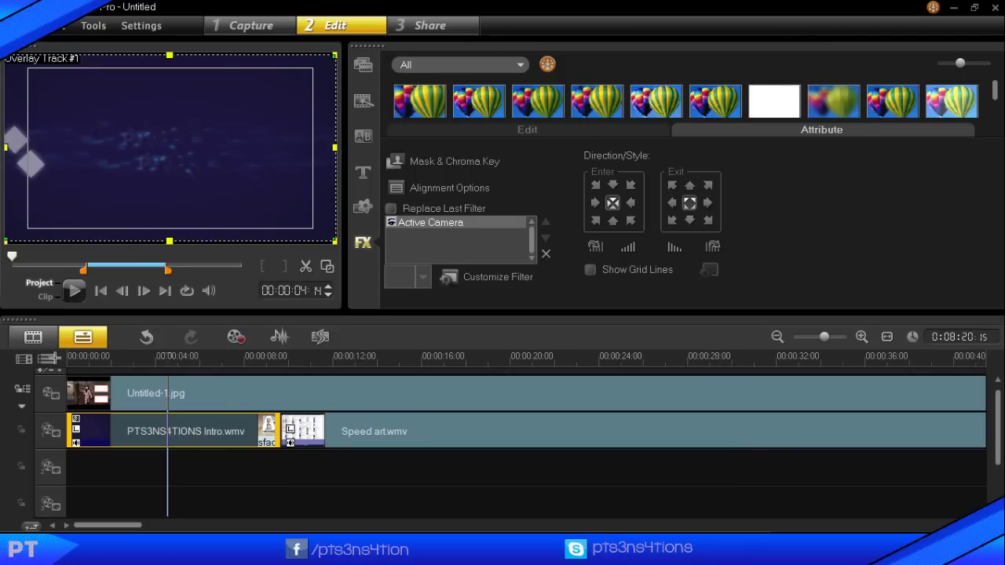
Play the project from the beginning to check the camera shake on the intro
{"action": "left_click", "coordinate": [68, 367]}
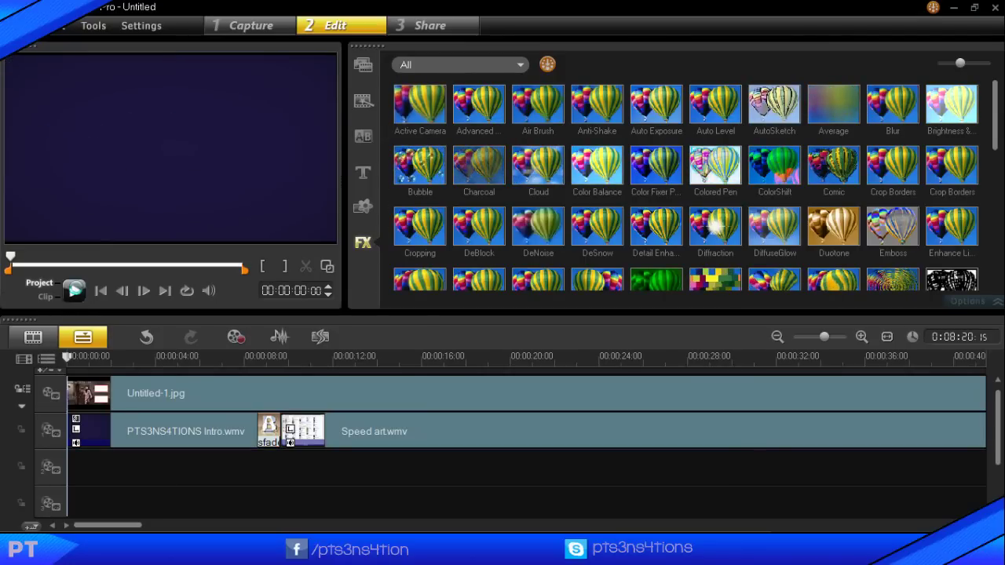
{"action": "left_click", "coordinate": [75, 291]}
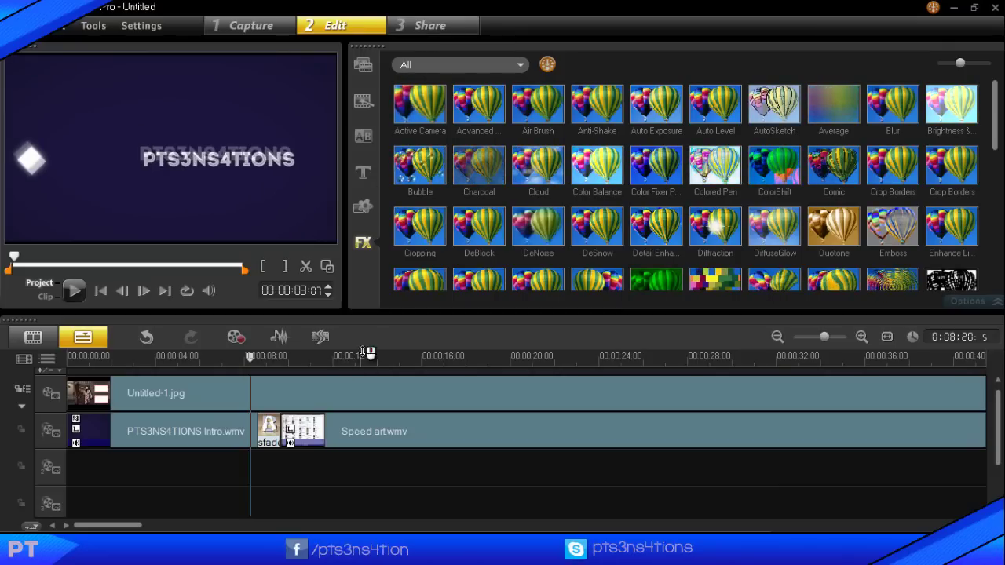
Select the crossfade between the PTS3NS4TIONS Intro and Speed art clips and browse the full set of available transitions
{"action": "left_click", "coordinate": [366, 136]}
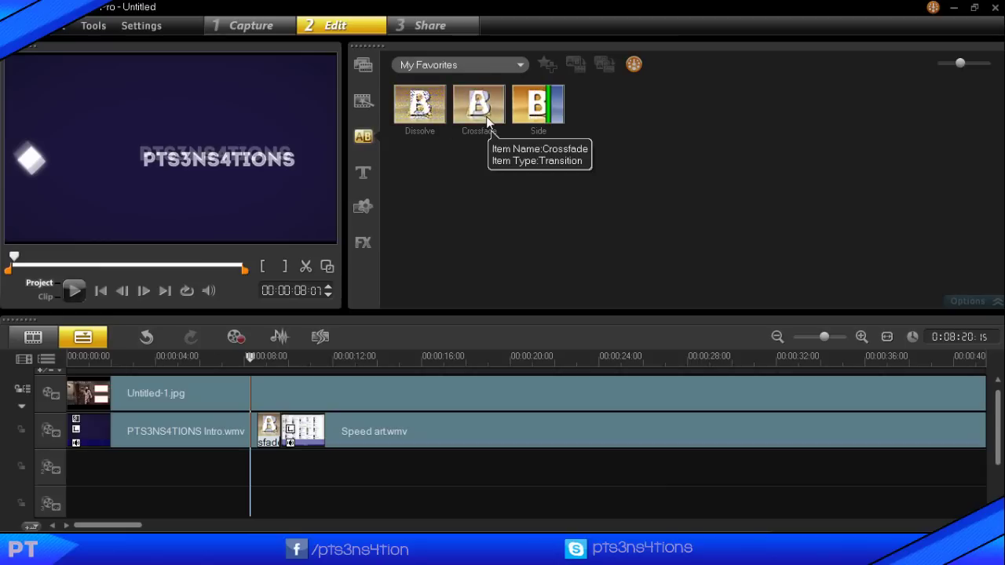
{"action": "left_click_drag", "start_coordinate": [479, 106], "coordinate": [260, 433]}
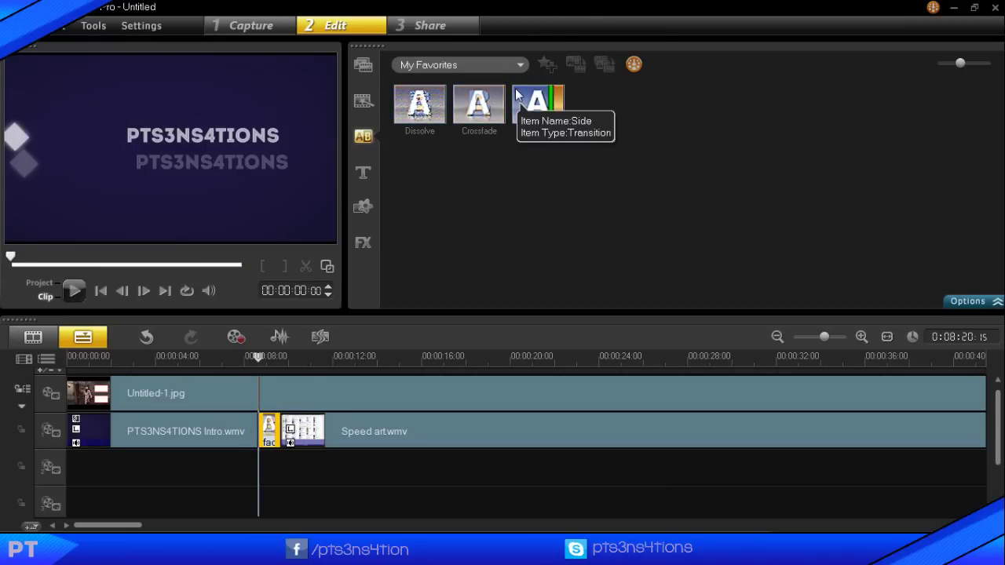
{"action": "left_click", "coordinate": [491, 66]}
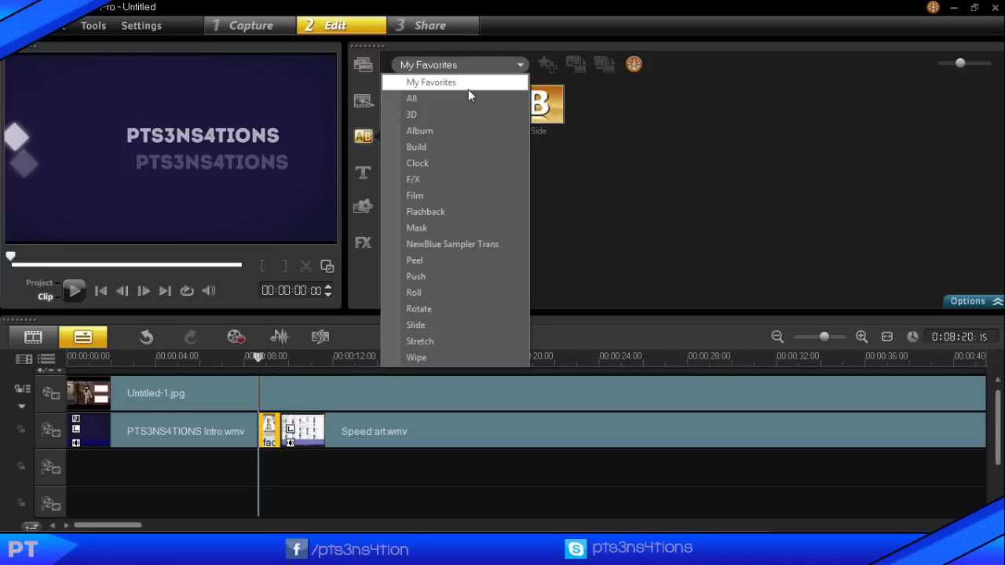
{"action": "left_click", "coordinate": [469, 99]}
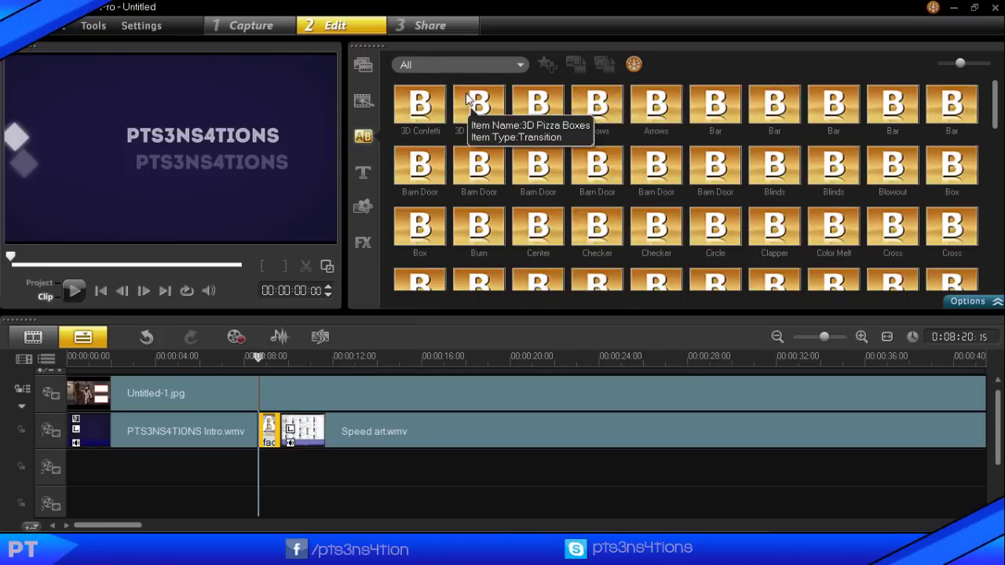
{"action": "left_click_drag", "start_coordinate": [994, 118], "coordinate": [995, 265]}
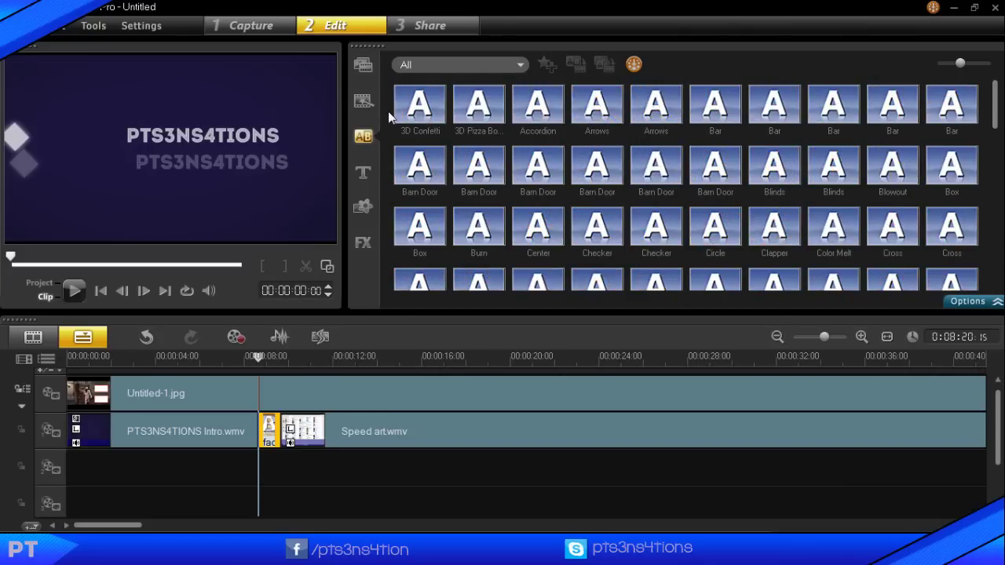
Review the video file export formats, including DVD and WMV, and open and cancel the sound file export
{"action": "left_click", "coordinate": [432, 26]}
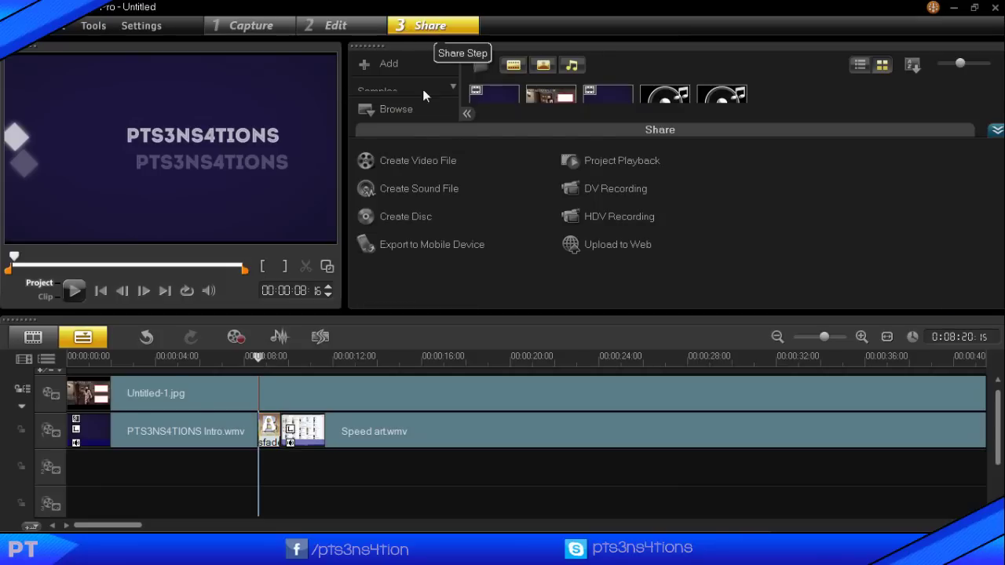
{"action": "left_click", "coordinate": [417, 161]}
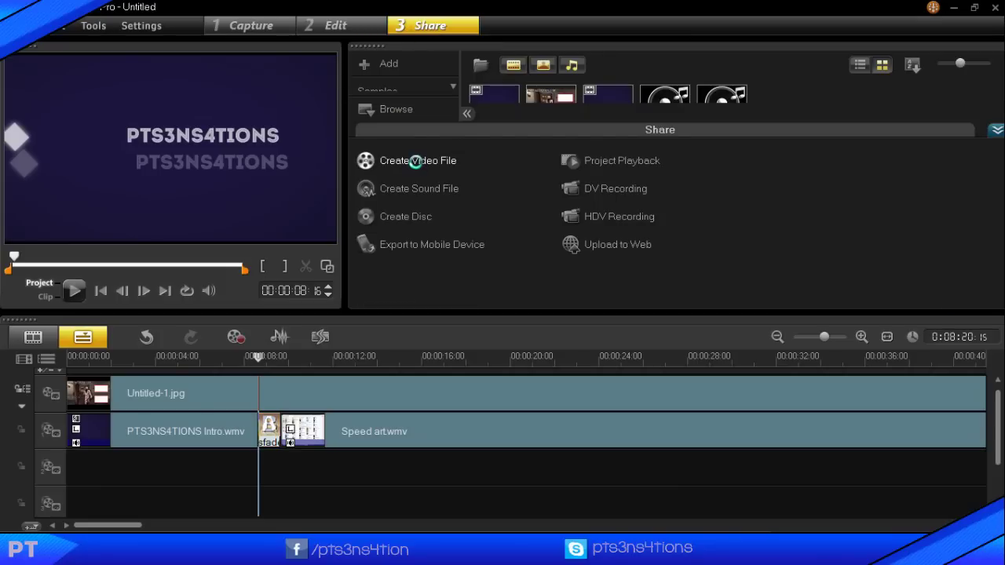
{"action": "mouse_move", "coordinate": [440, 269]}
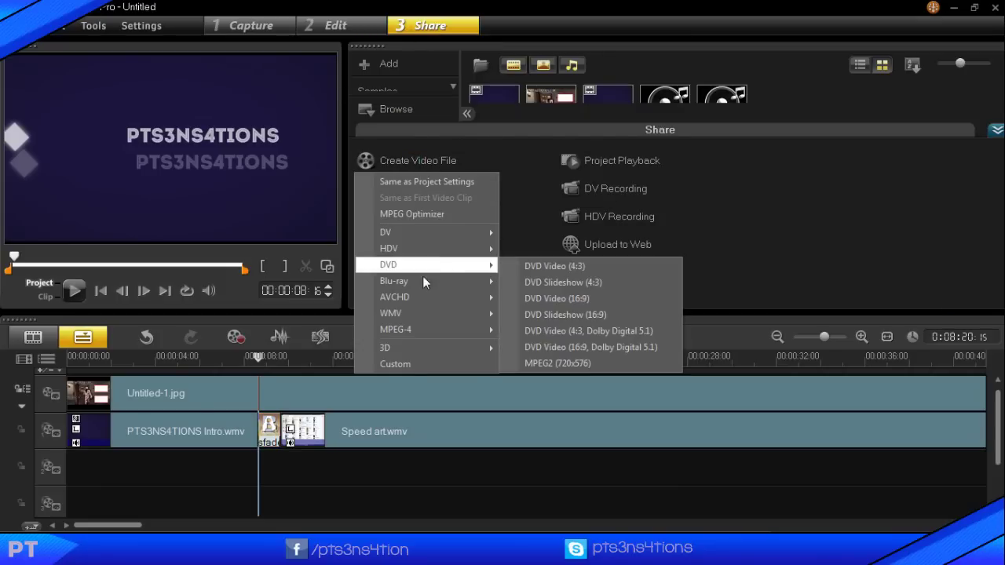
{"action": "mouse_move", "coordinate": [442, 313]}
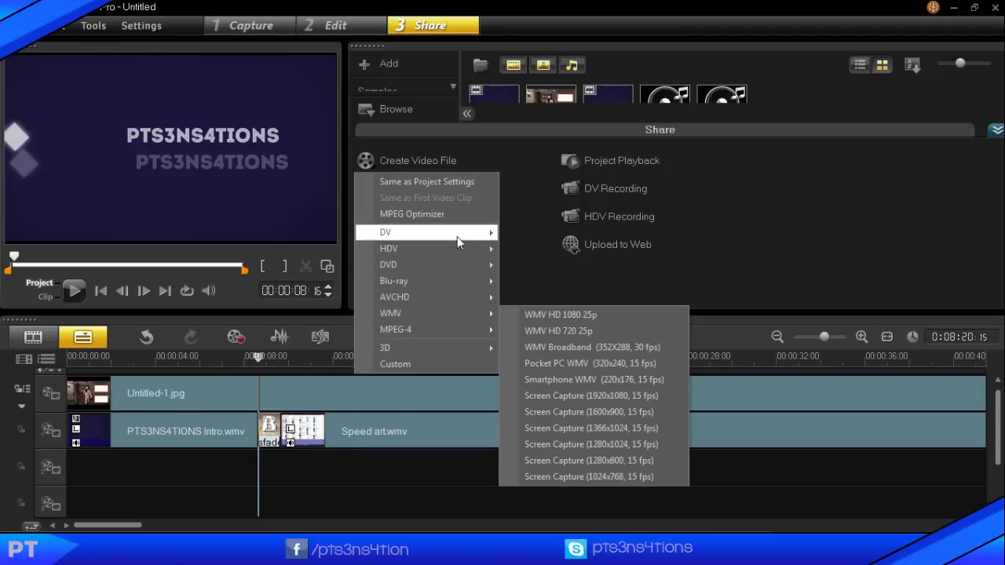
{"action": "mouse_move", "coordinate": [457, 250]}
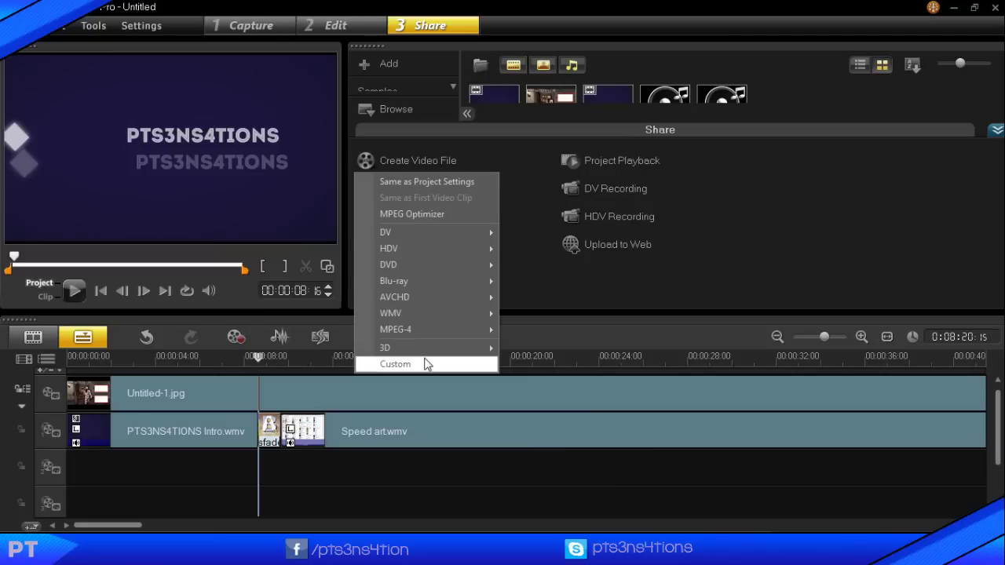
{"action": "left_click", "coordinate": [619, 311]}
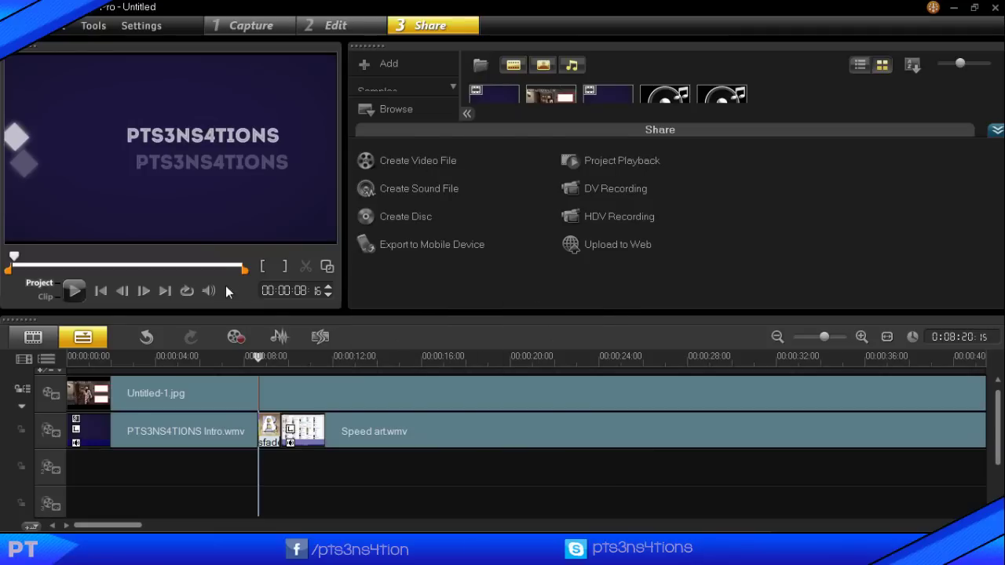
{"action": "left_click", "coordinate": [422, 196]}
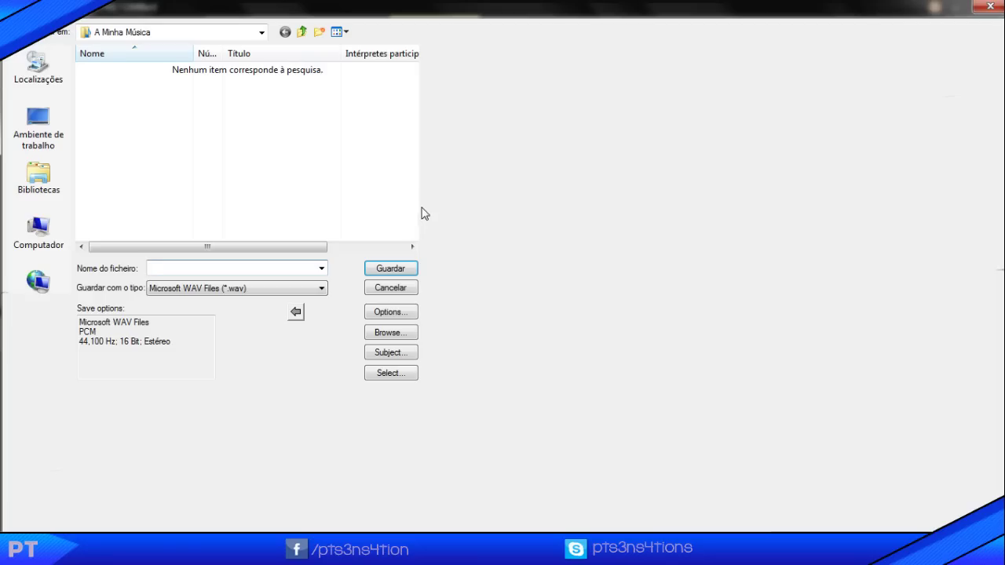
{"action": "left_click", "coordinate": [391, 288]}
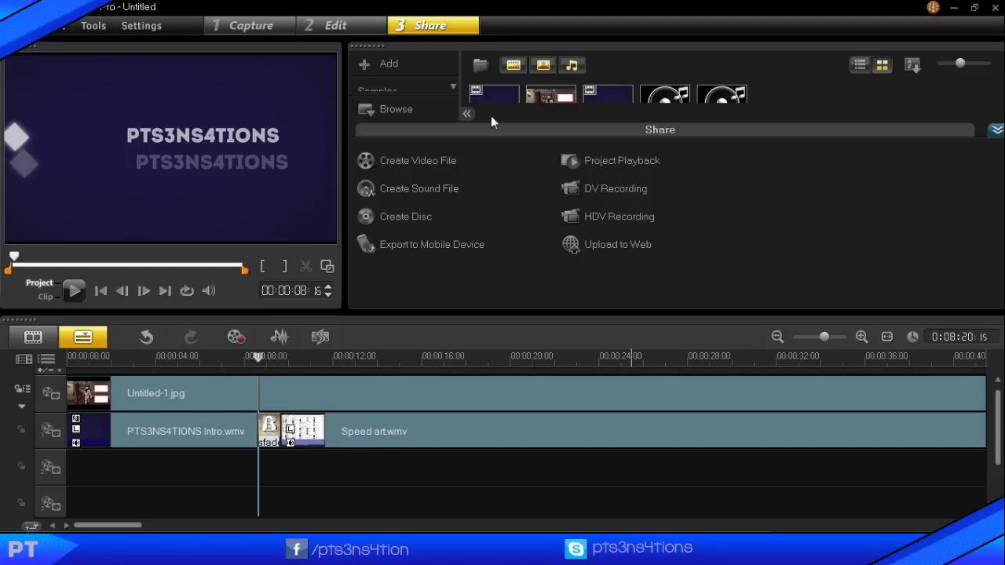
Look over the Capture, Edit and Share workspaces and the project file commands
{"action": "left_click", "coordinate": [241, 25]}
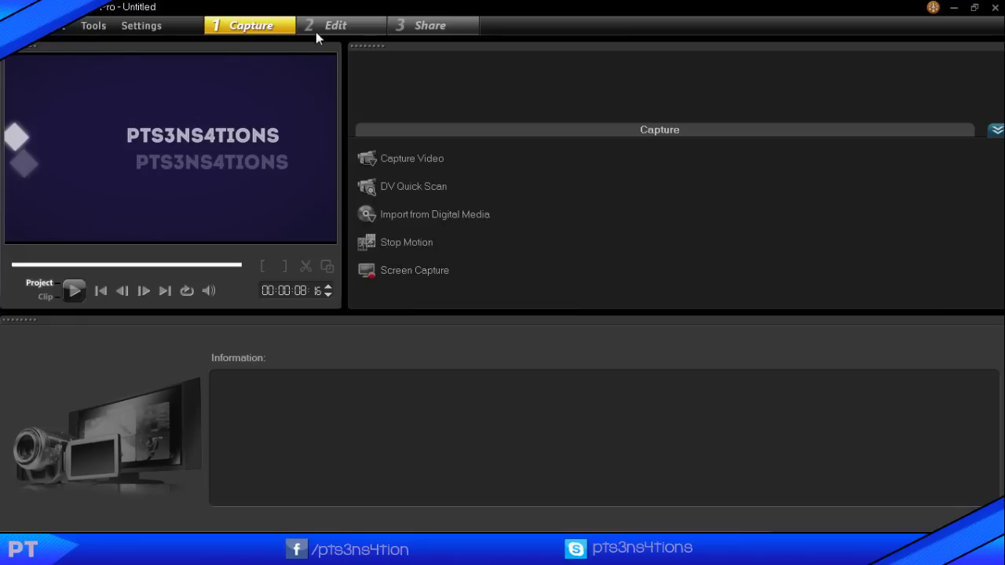
{"action": "left_click", "coordinate": [353, 30]}
{"action": "left_click", "coordinate": [425, 31]}
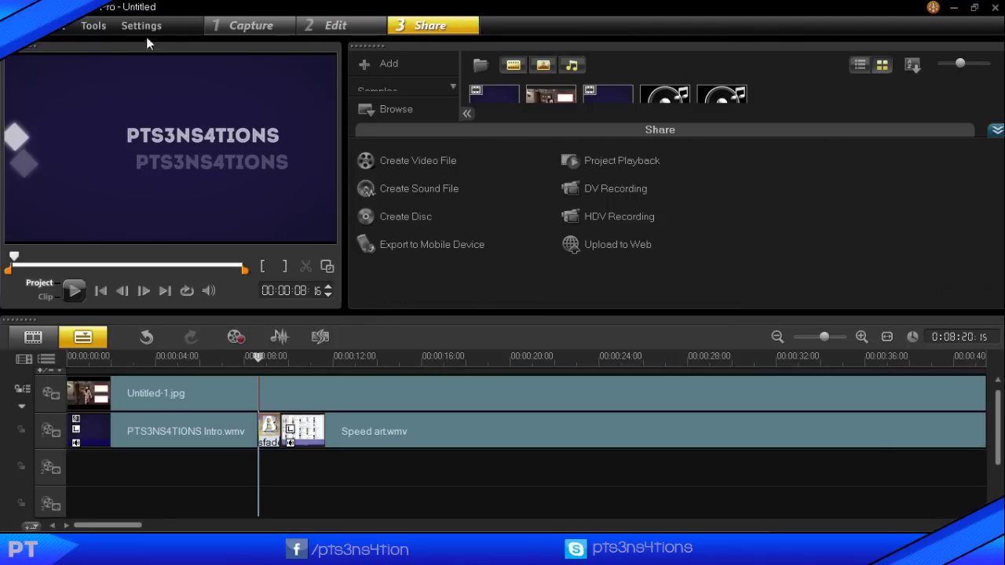
{"action": "left_click", "coordinate": [53, 25]}
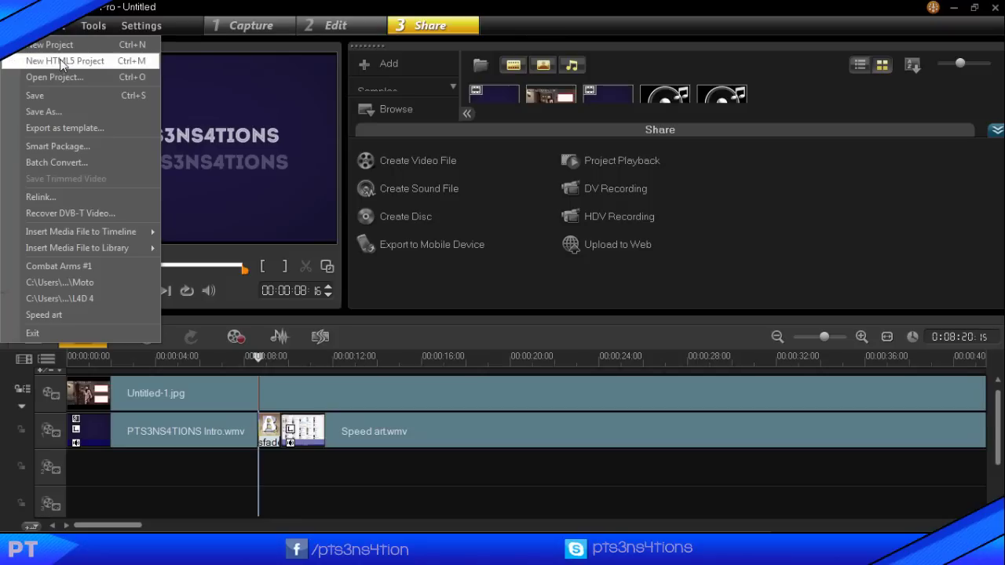
{"action": "left_click", "coordinate": [776, 171]}
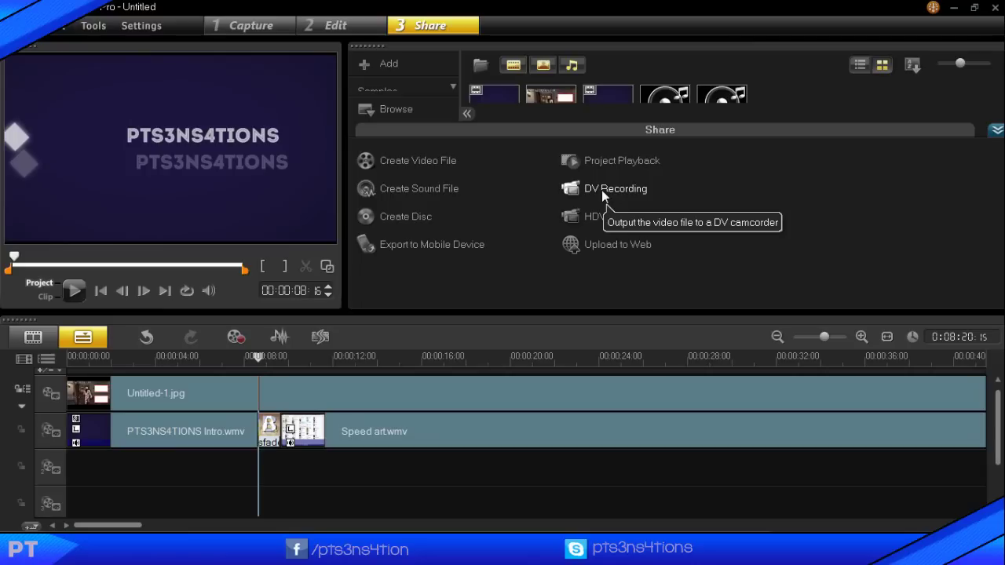